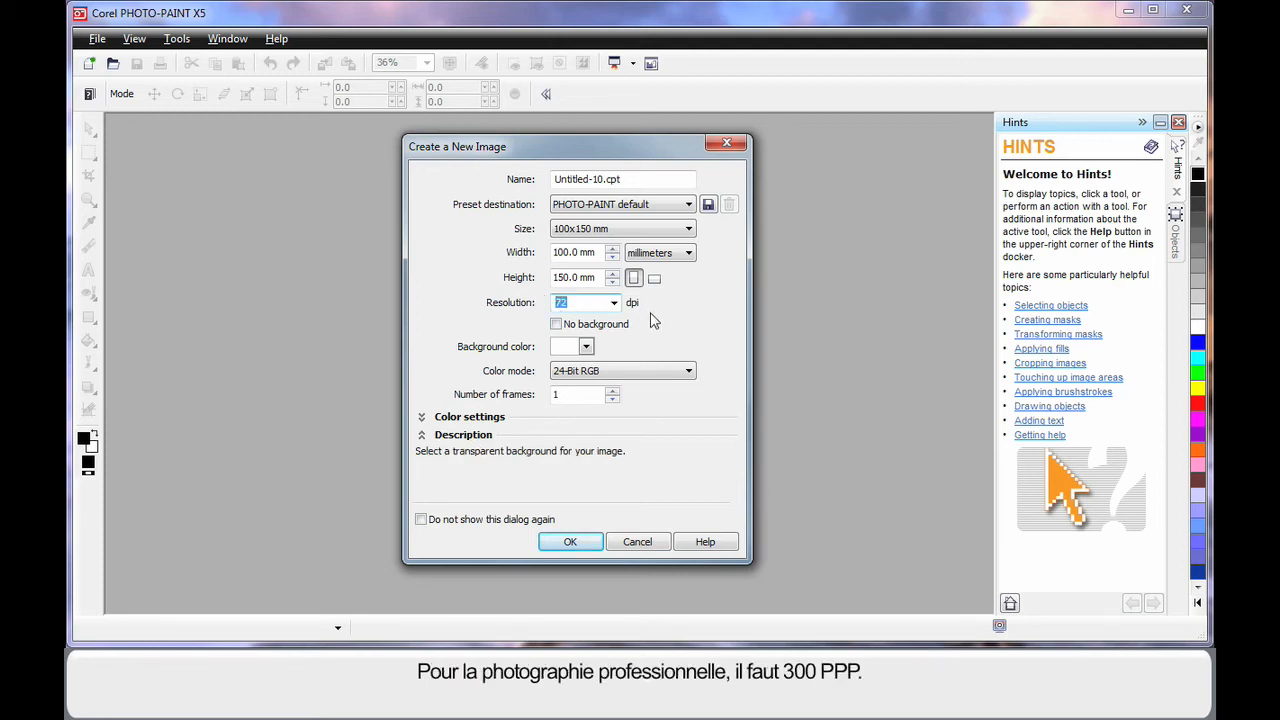
Begin entering the new image's resolution as 3 in the new image dialog.
text(3)
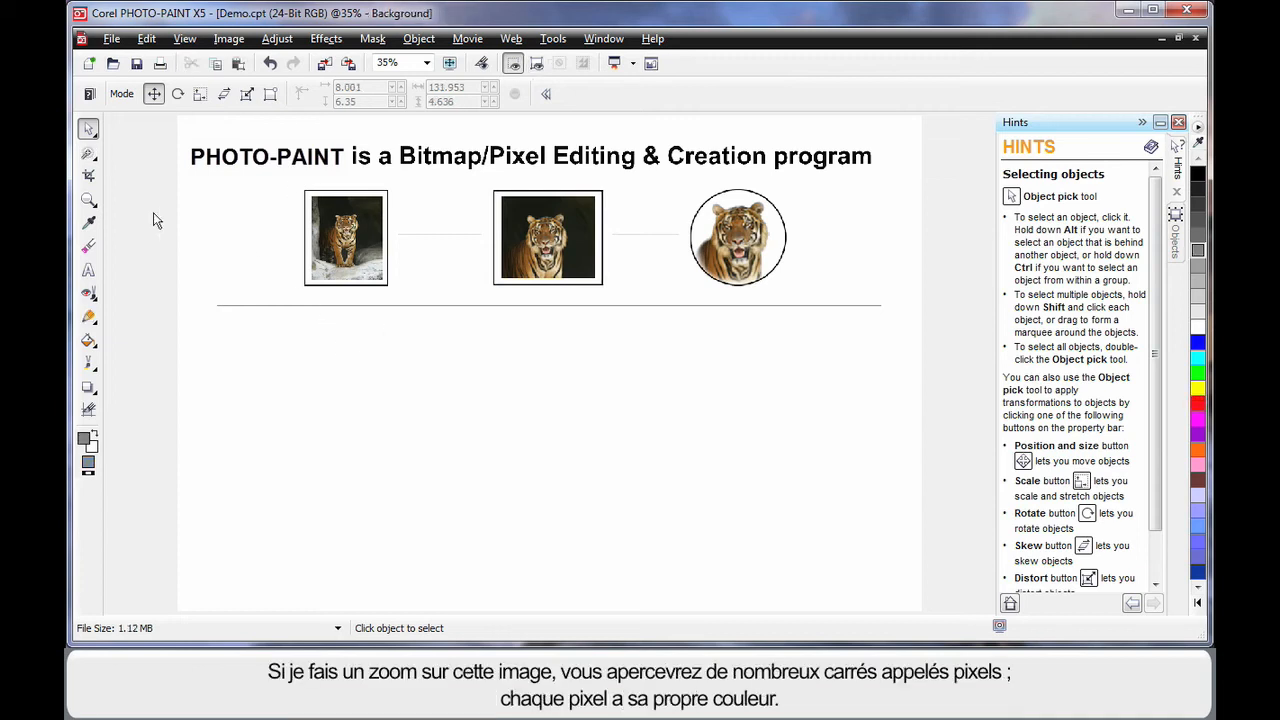
Zoom in on the circular tiger image with the Zoom tool.
click(88, 200)
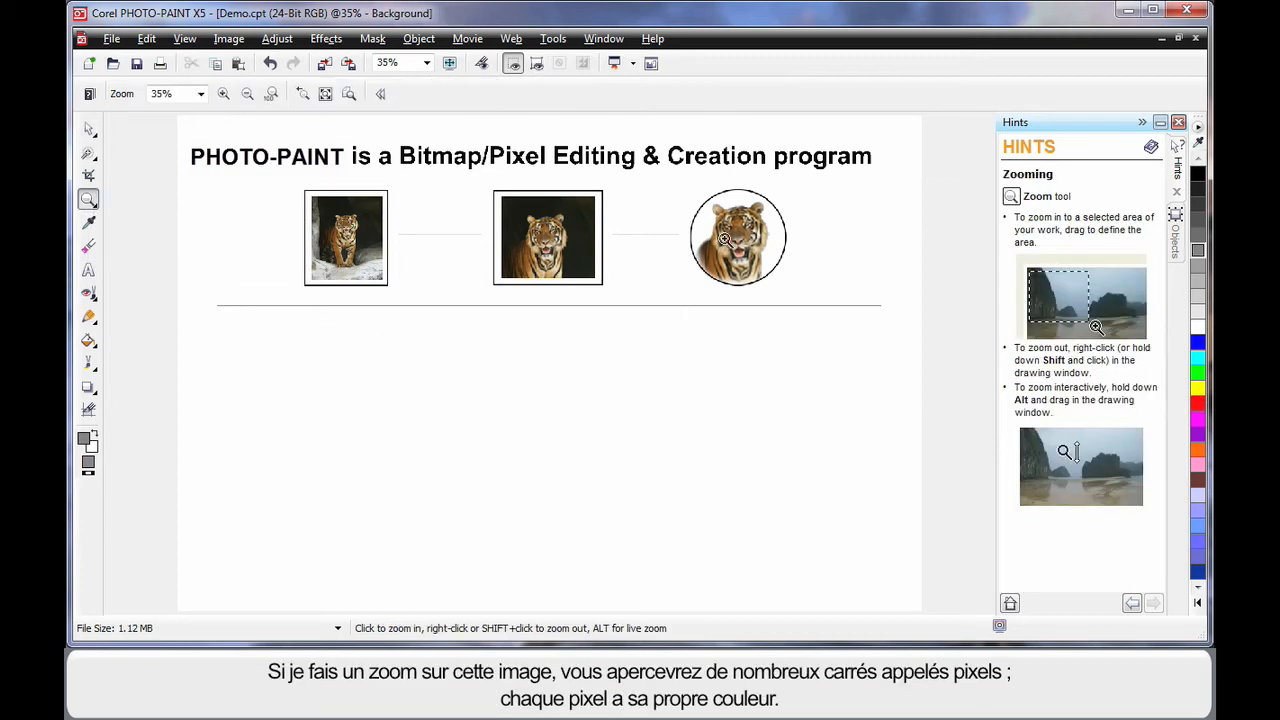
drag(710, 212, 722, 225)
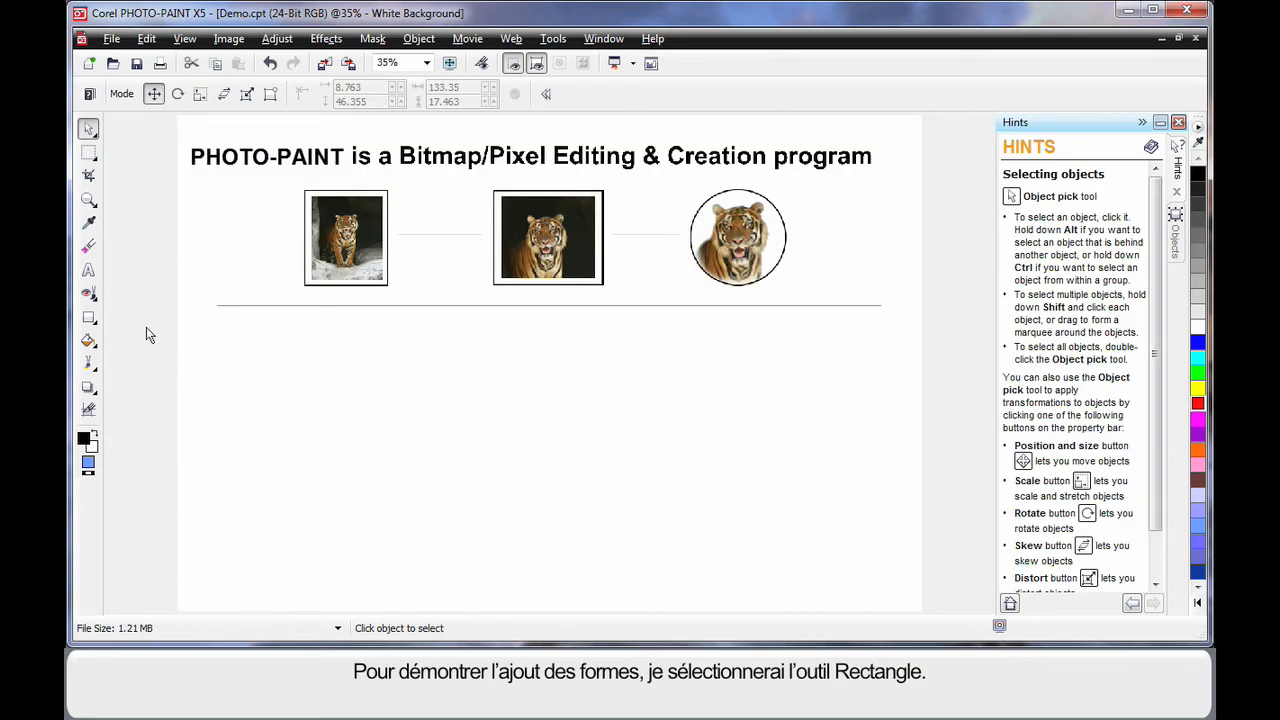
Draw a wide rectangle below the horizontal line across the page with the Rectangle tool.
click(88, 318)
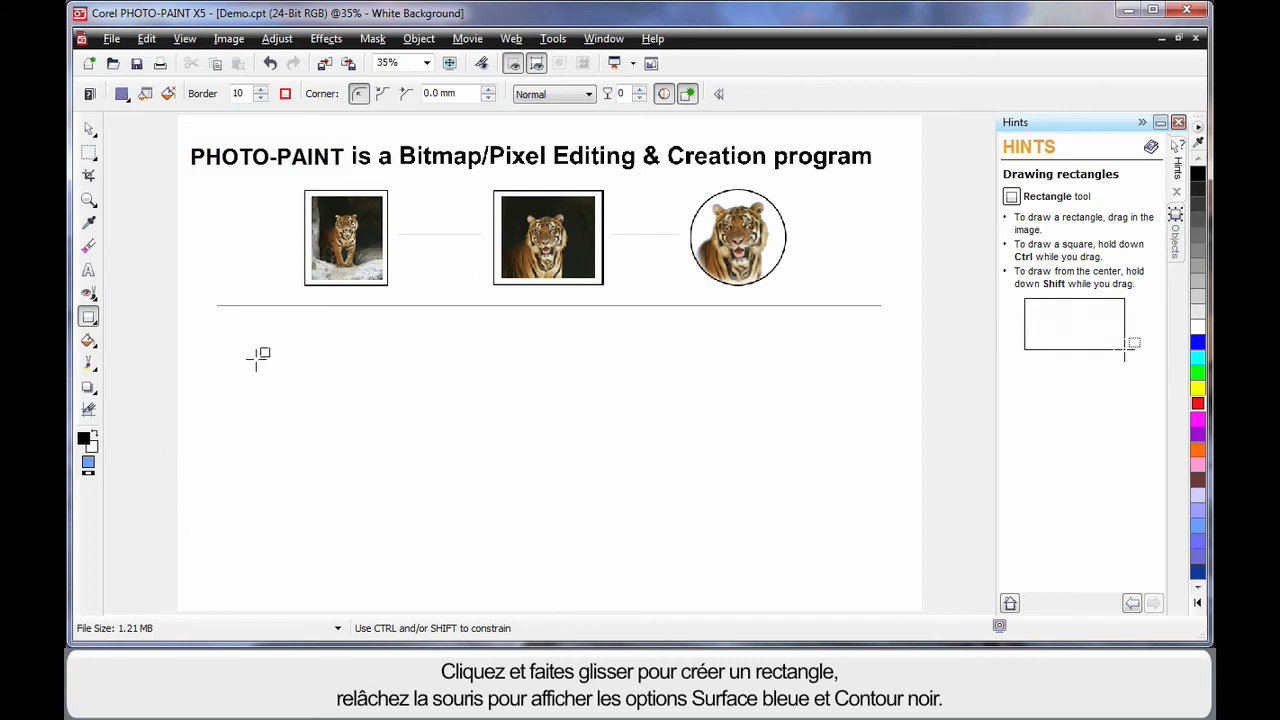
drag(220, 345, 887, 426)
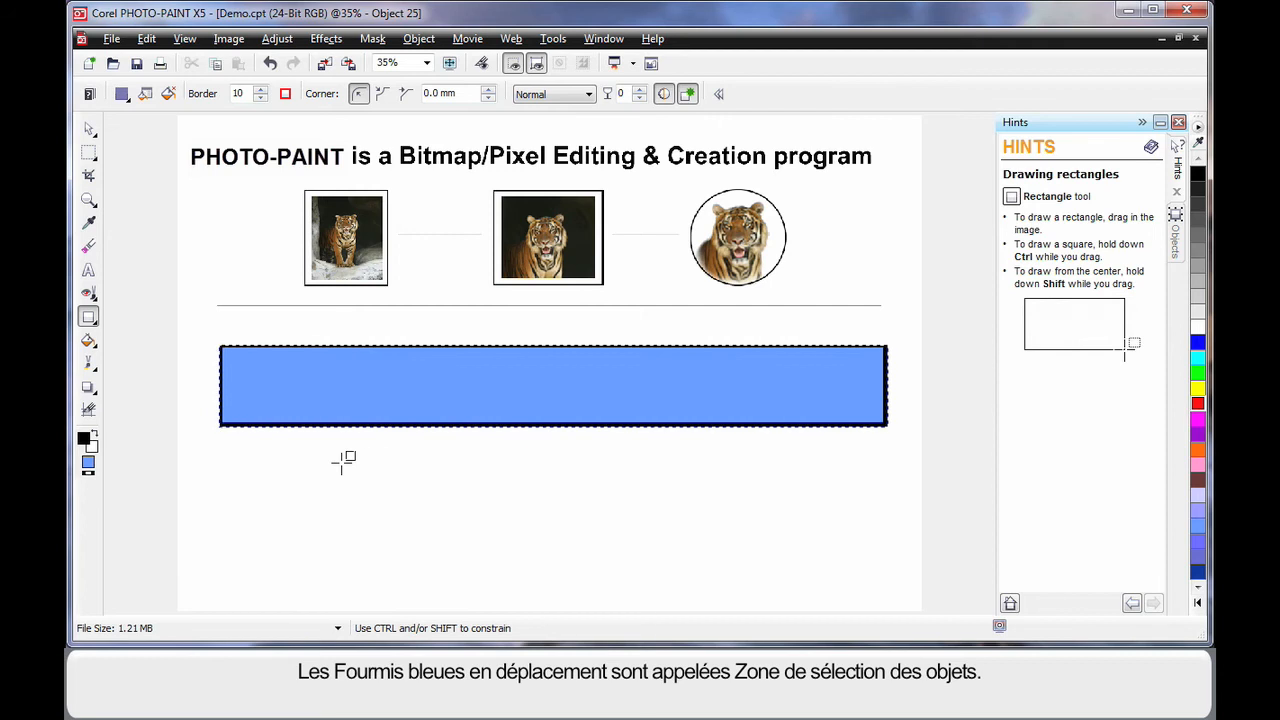
Turn off the object marquee, then select the rectangle and delete it.
click(537, 64)
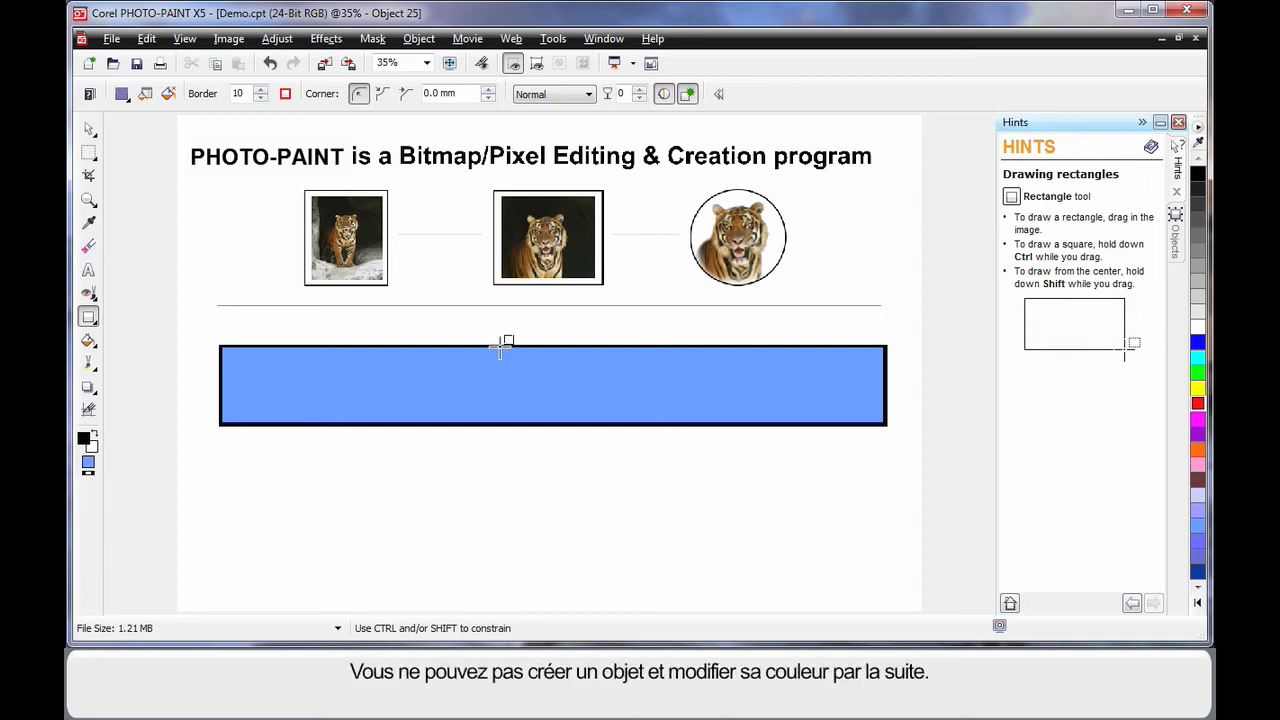
click(89, 129)
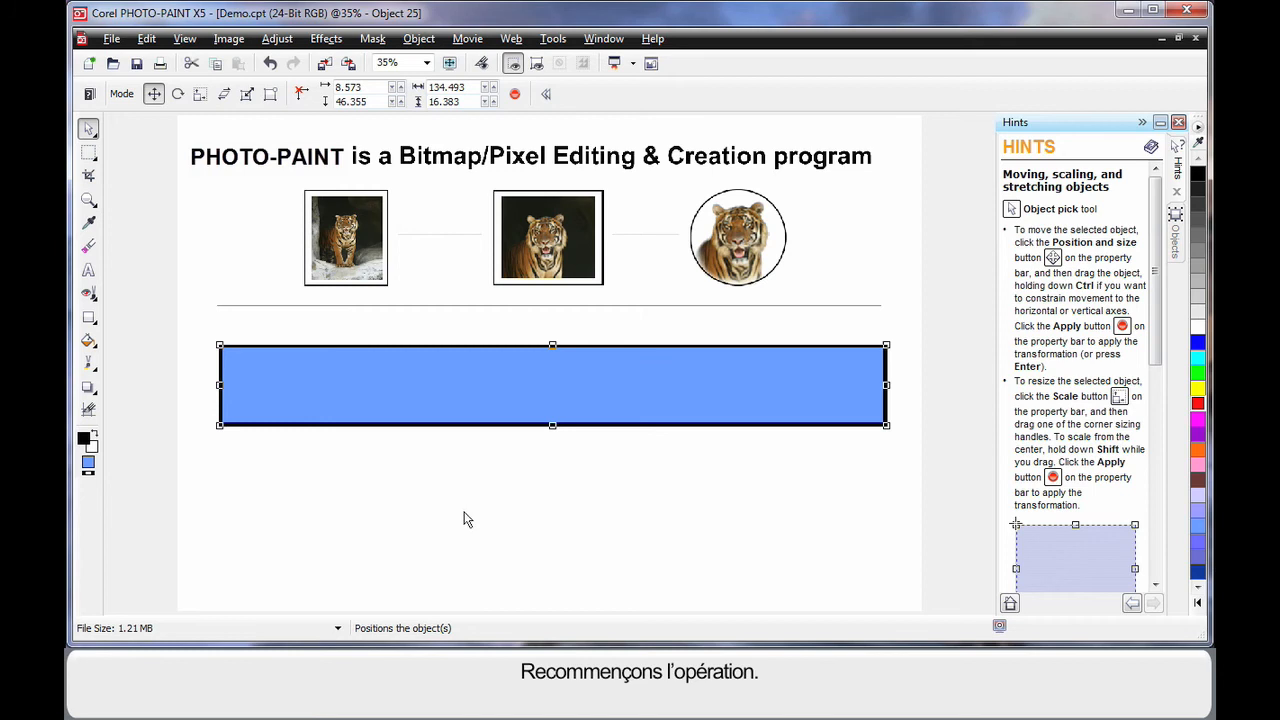
key(Delete)
Choose the Ellipse tool and set its border width to 10.
click(92, 326)
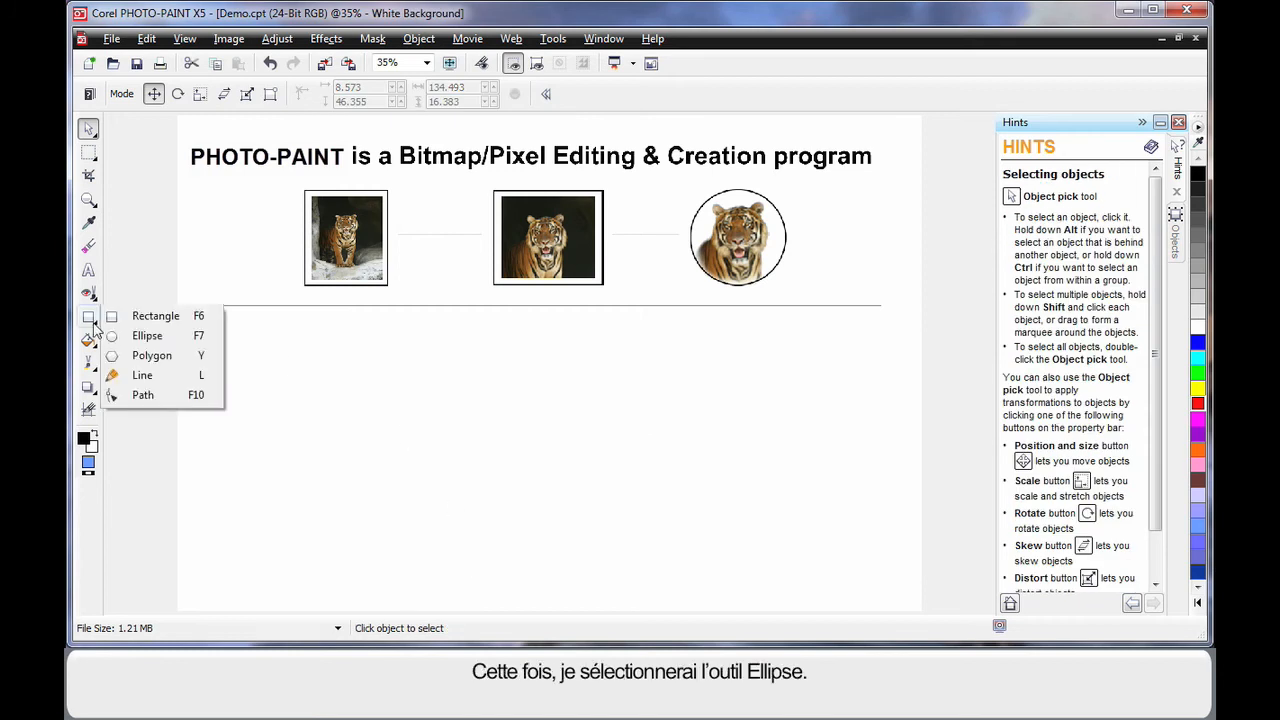
click(130, 336)
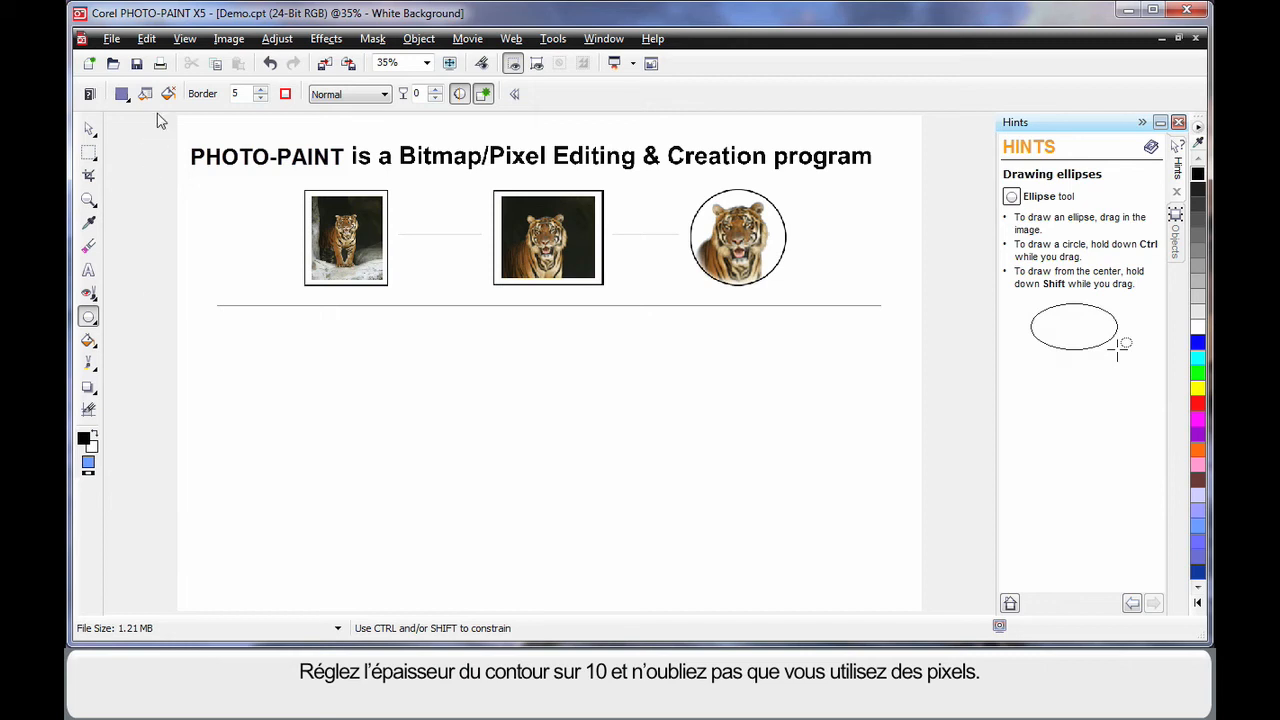
double_click(235, 94)
text(10)
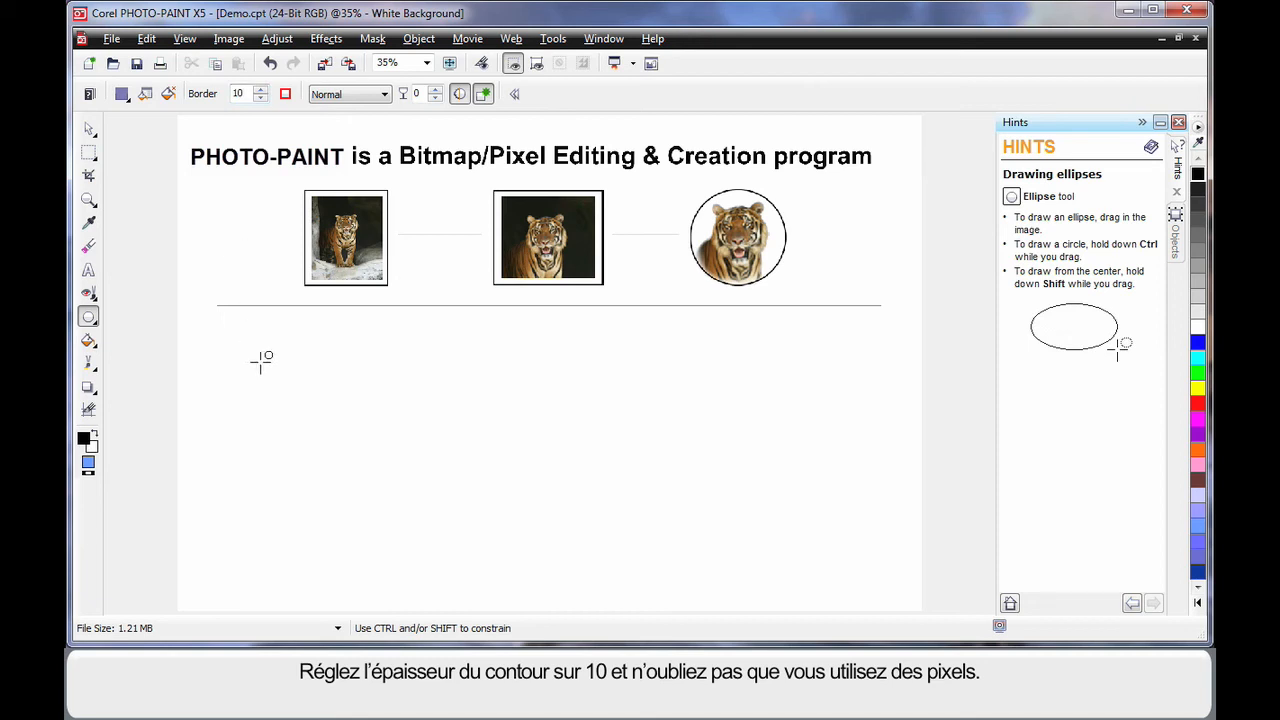
Set the foreground color to red.
double_click(87, 440)
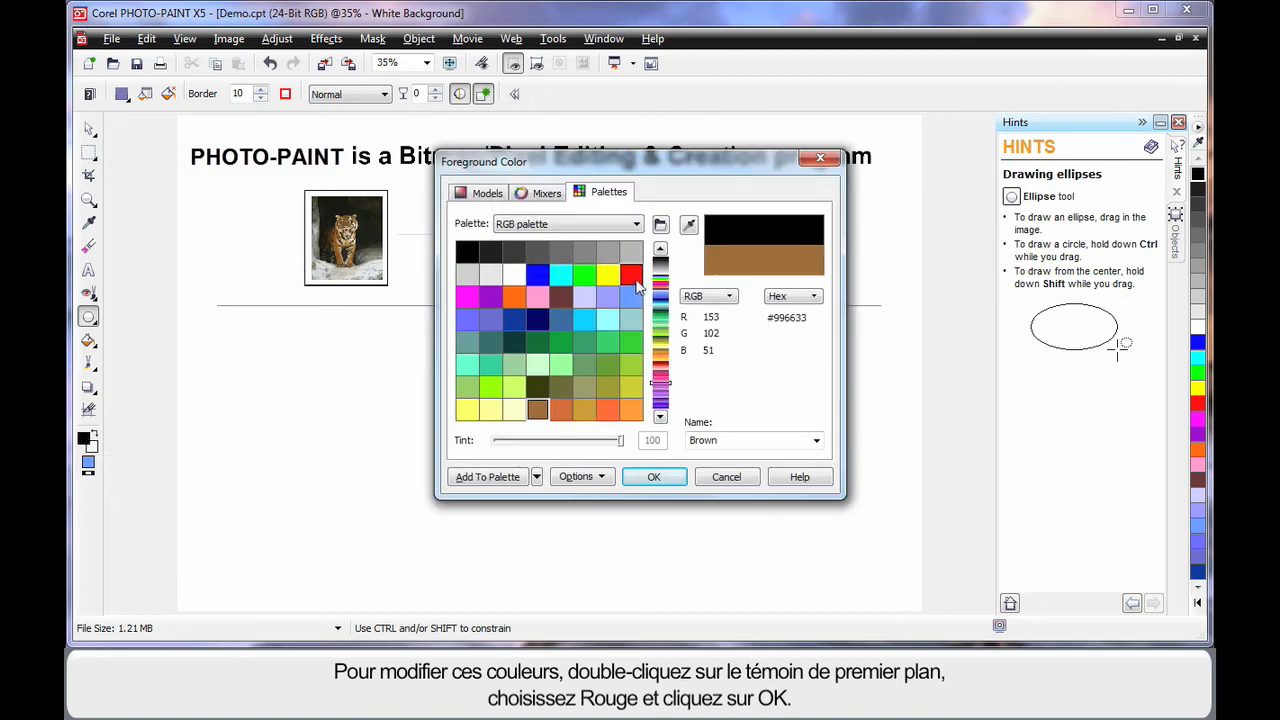
click(630, 274)
click(654, 477)
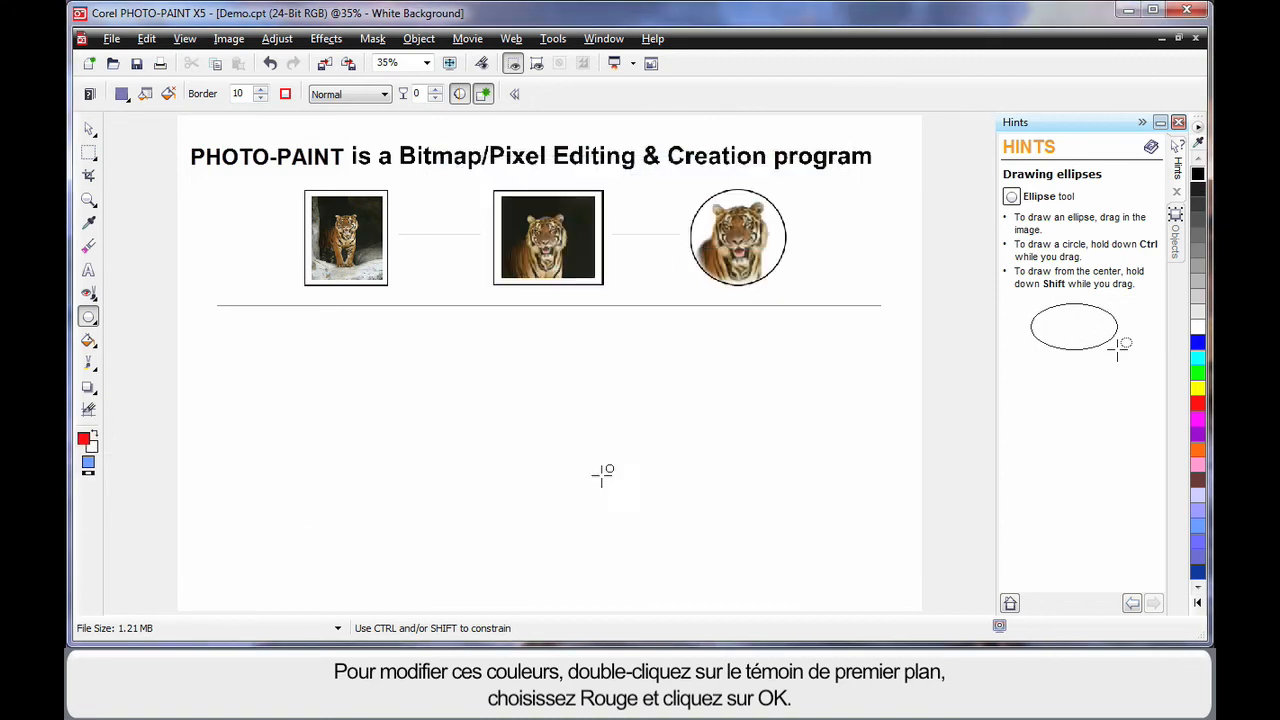
Set the fill to a uniform Blue color through the fill editor.
double_click(89, 468)
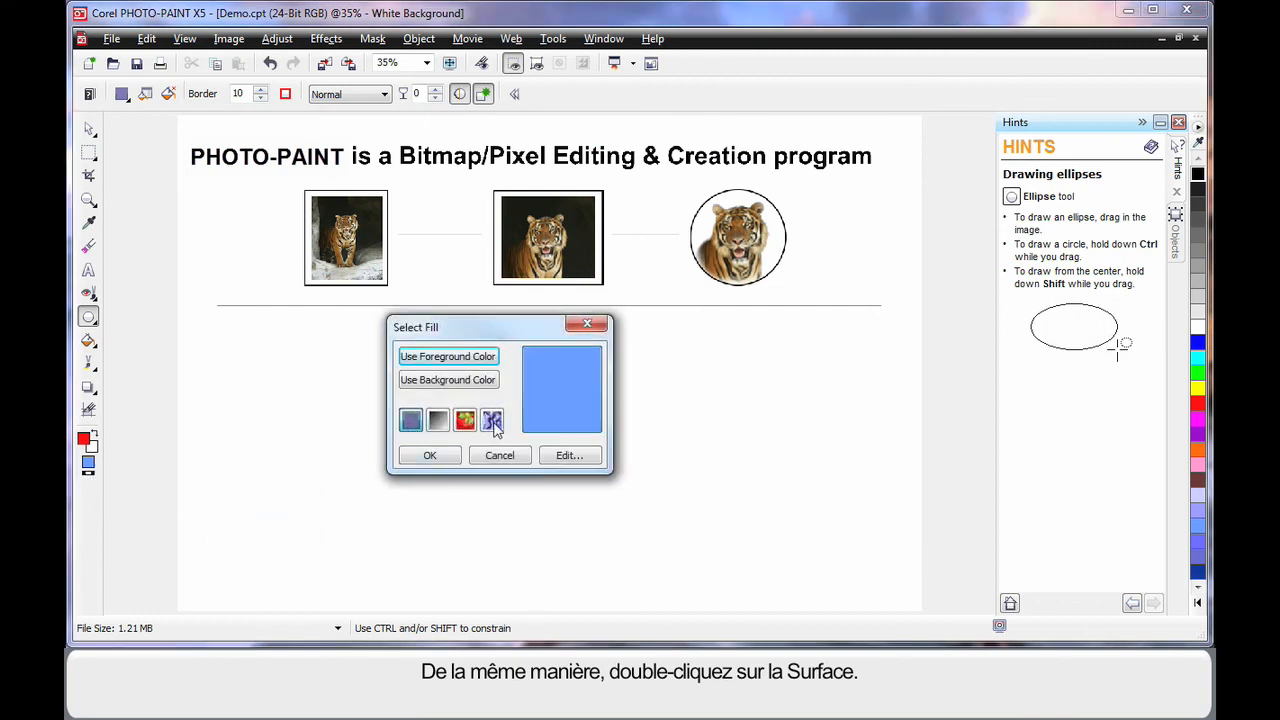
click(569, 455)
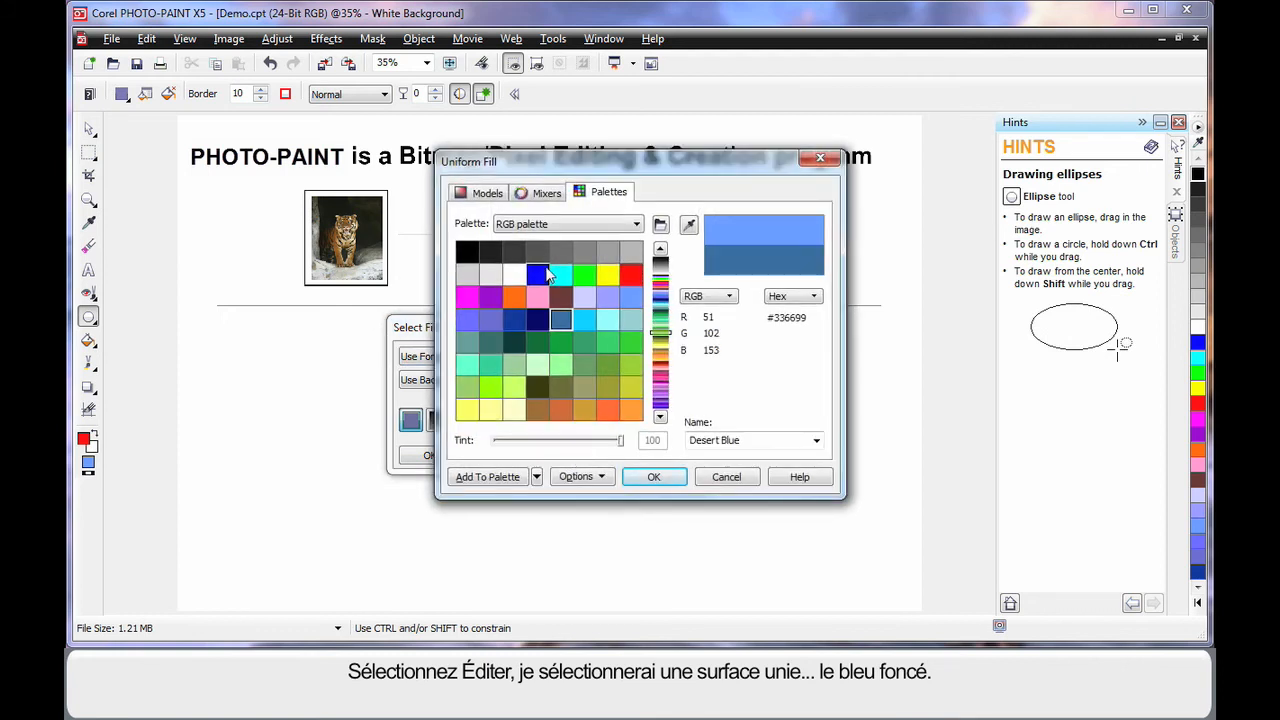
click(538, 276)
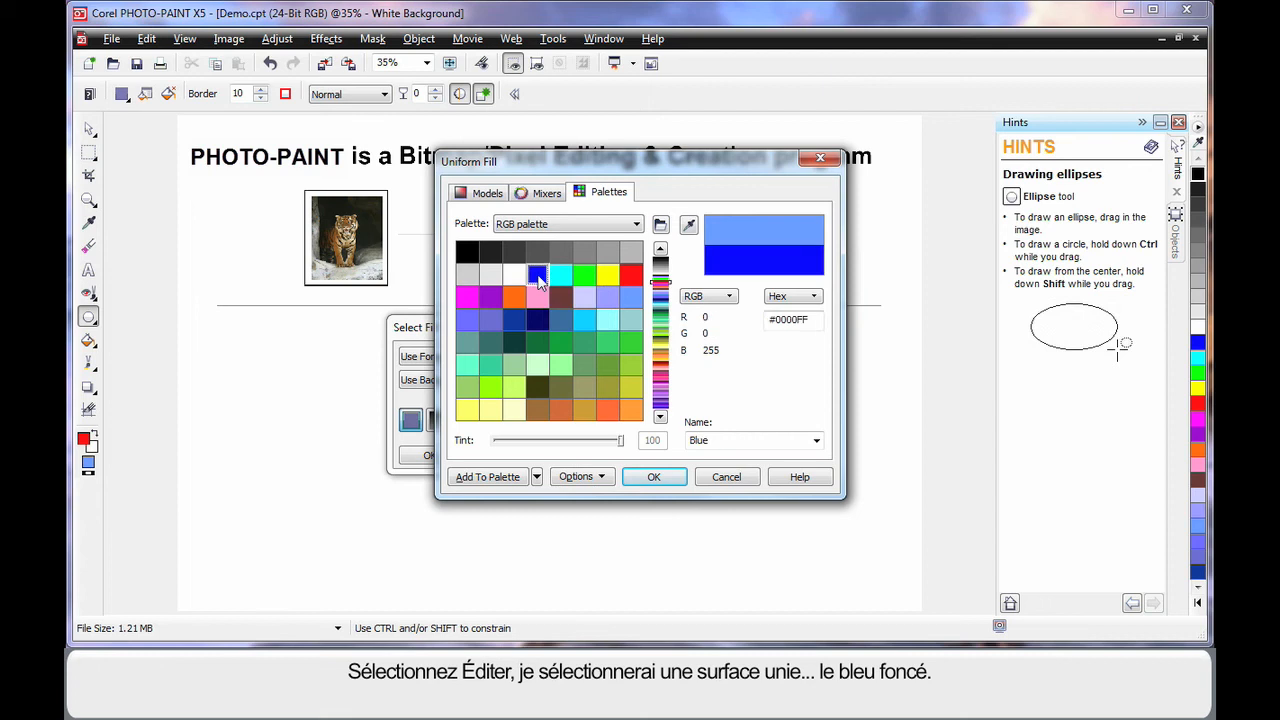
click(655, 478)
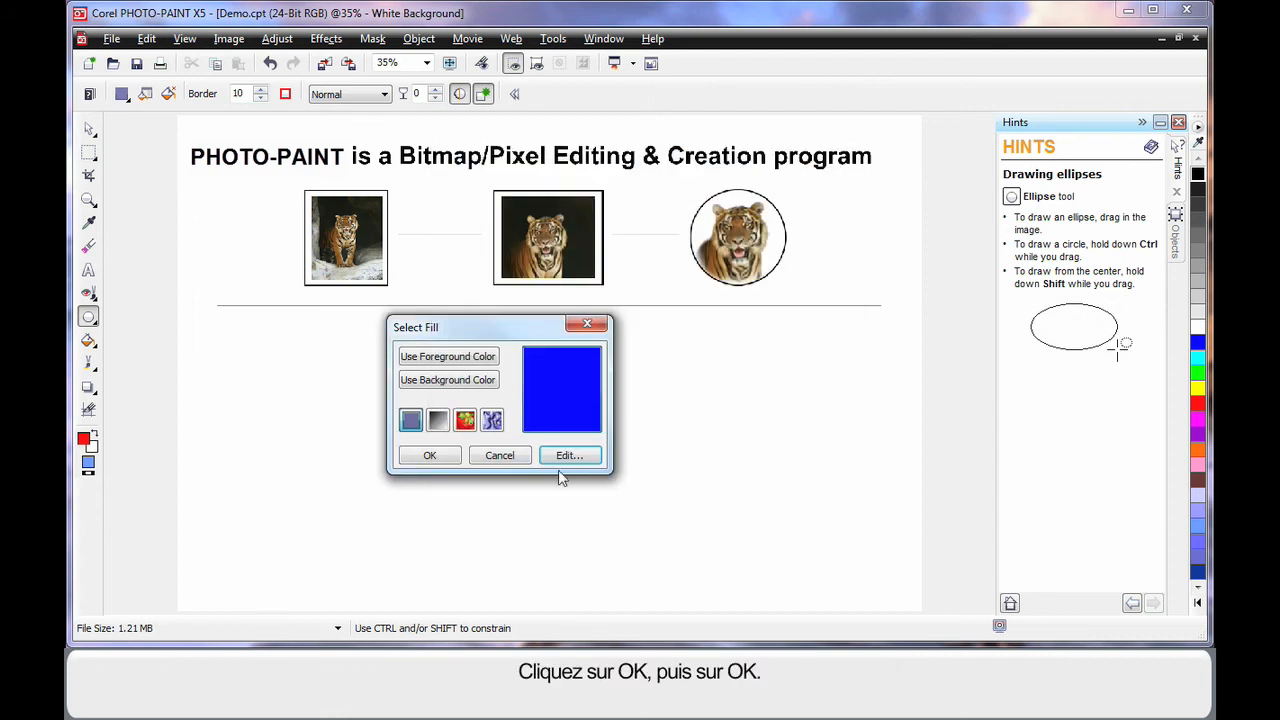
click(429, 455)
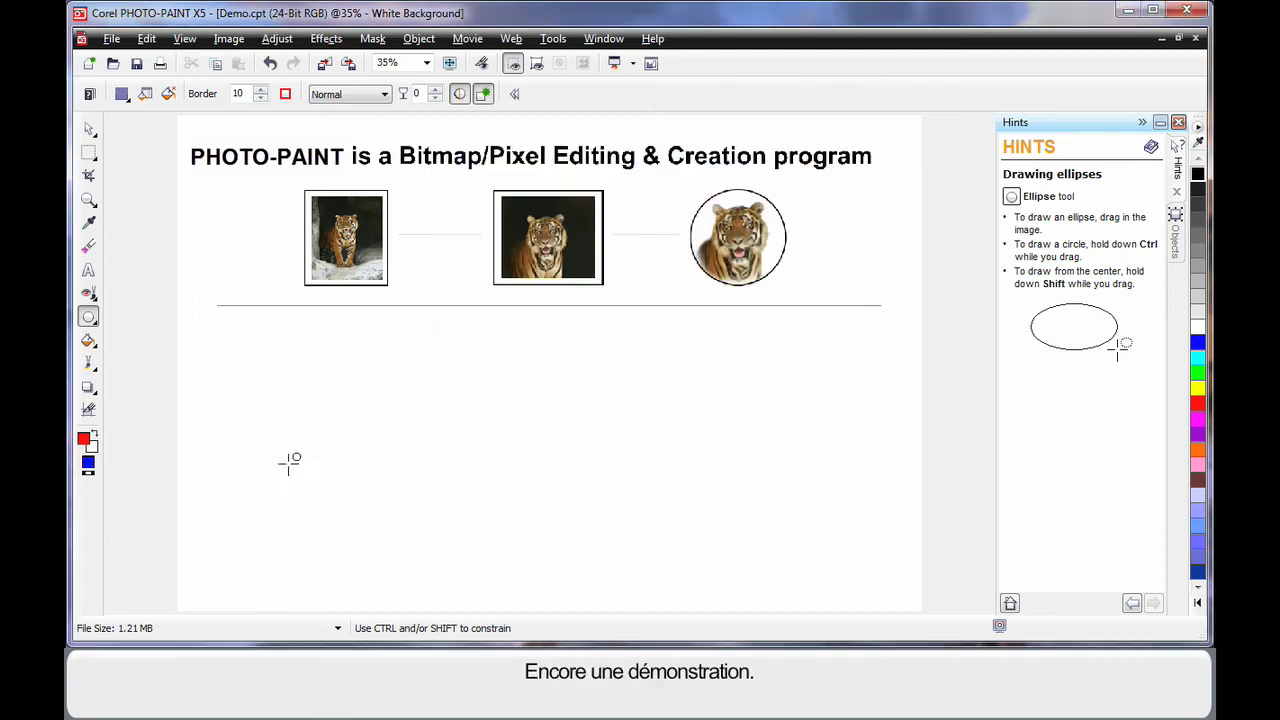
Set the foreground color to near-black and the fill color to green from the color palette.
click(1197, 192)
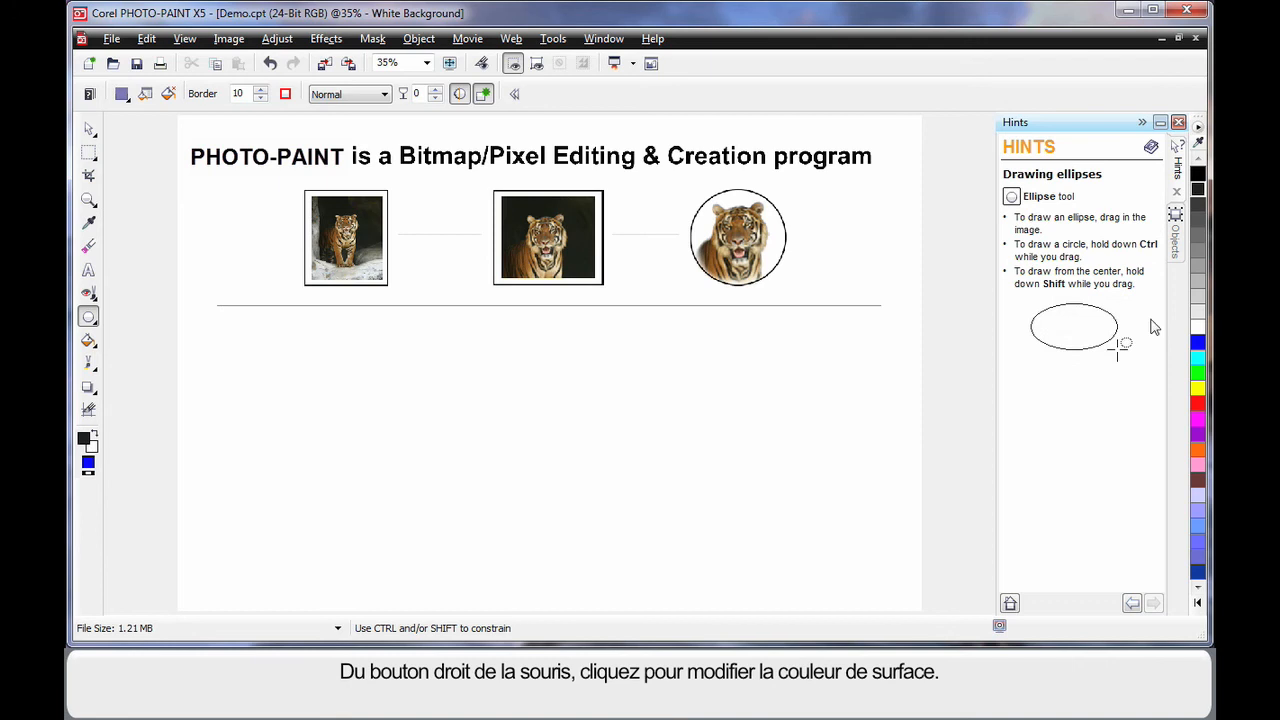
right_click(1197, 374)
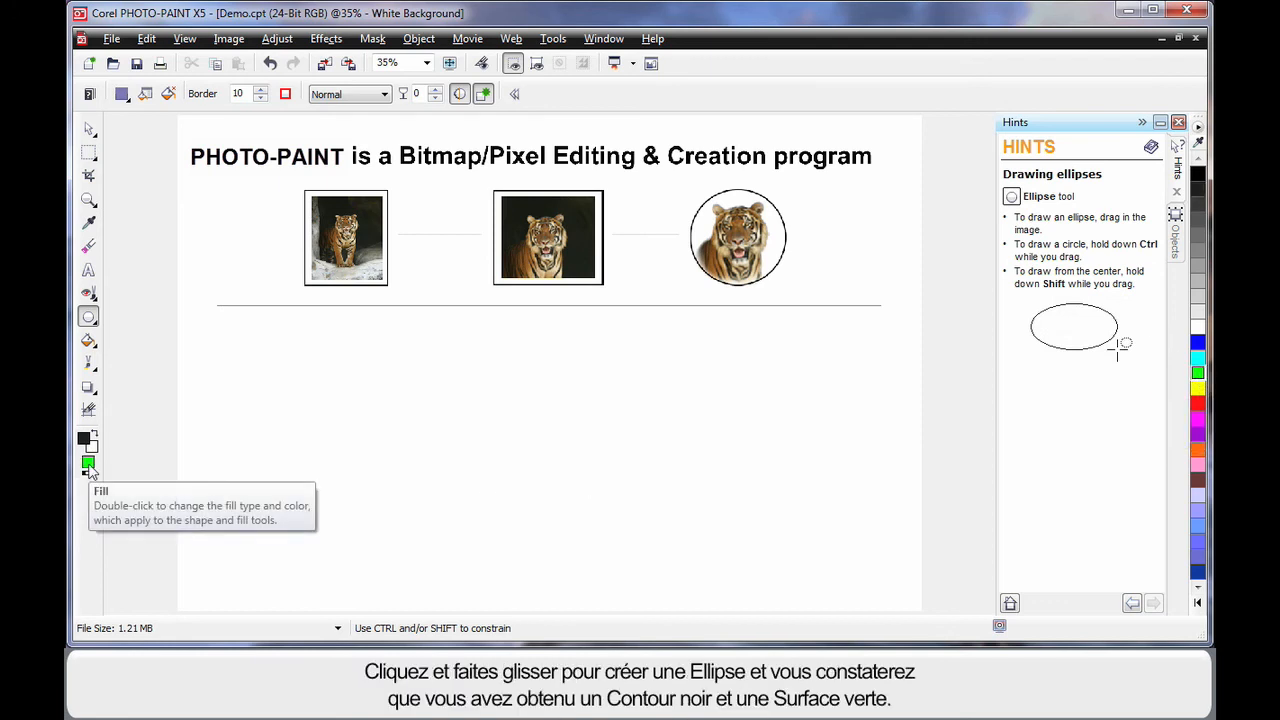
Draw a wide ellipse below the horizontal line and select it with the Object pick tool.
drag(230, 347, 884, 508)
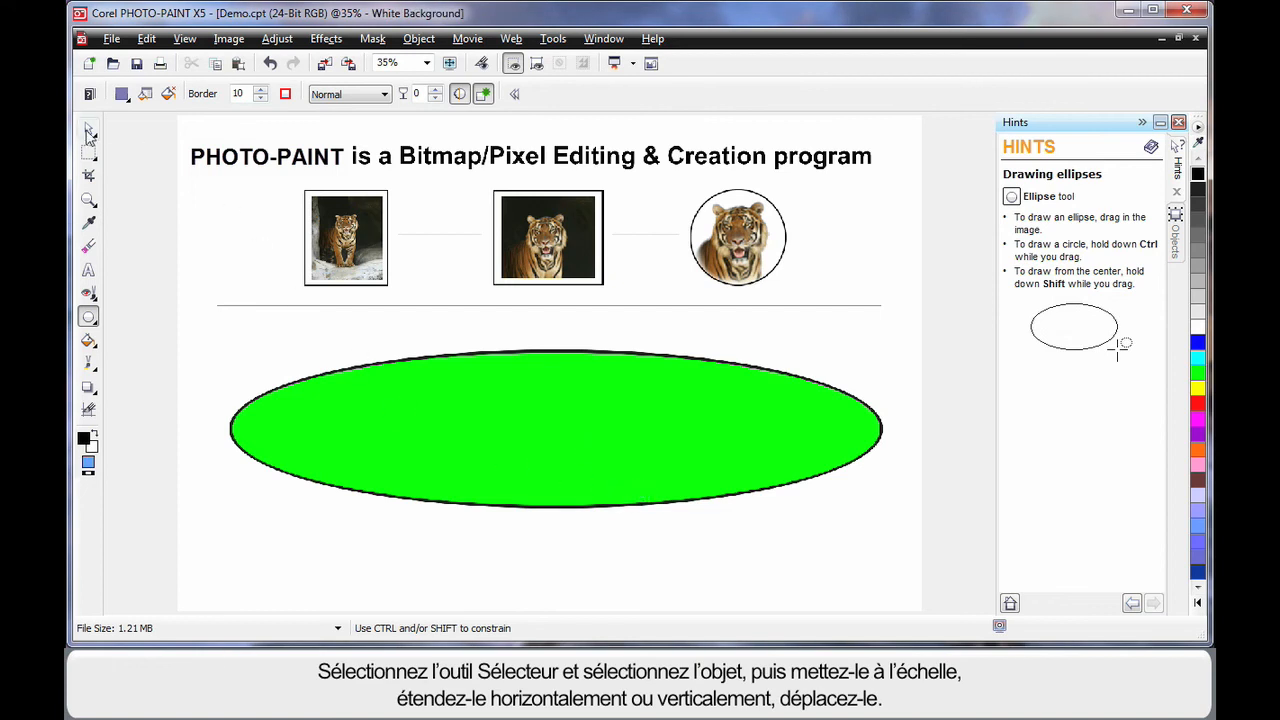
click(88, 129)
click(578, 470)
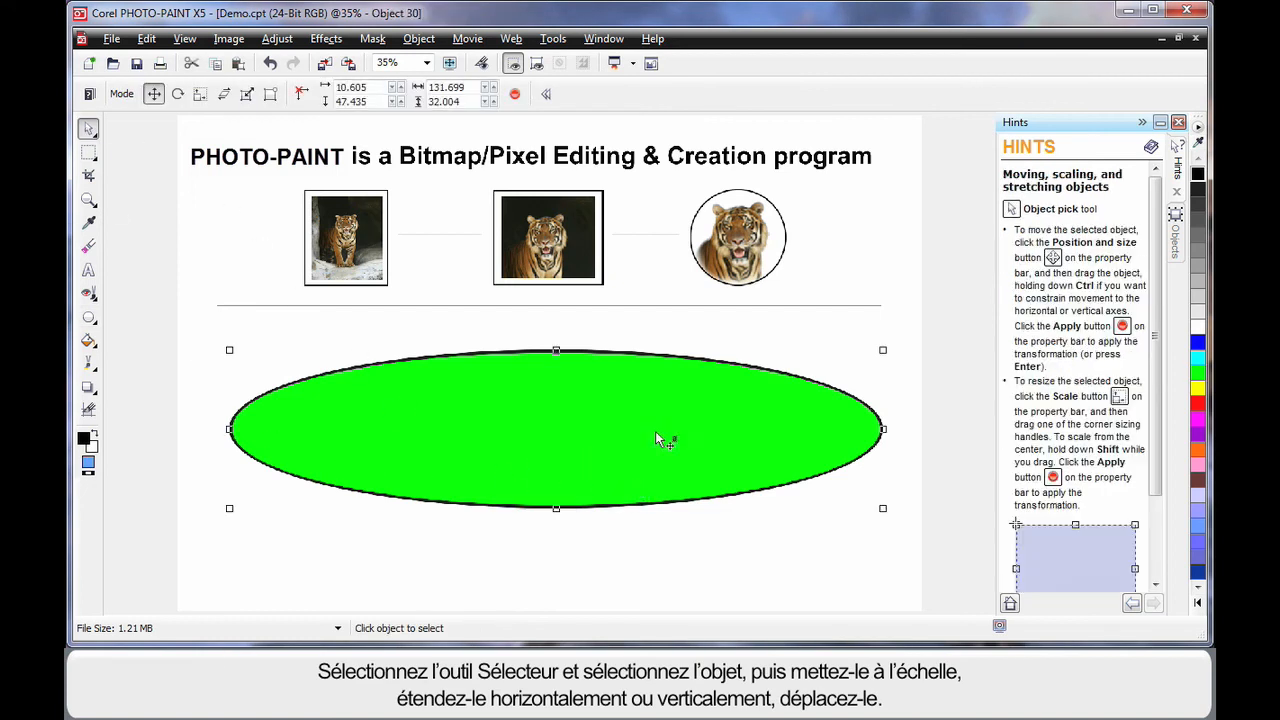
Scale the ellipse to about half its width, stretch it slightly taller, and move it to the centre.
drag(883, 508, 702, 472)
drag(710, 408, 615, 404)
drag(426, 480, 426, 487)
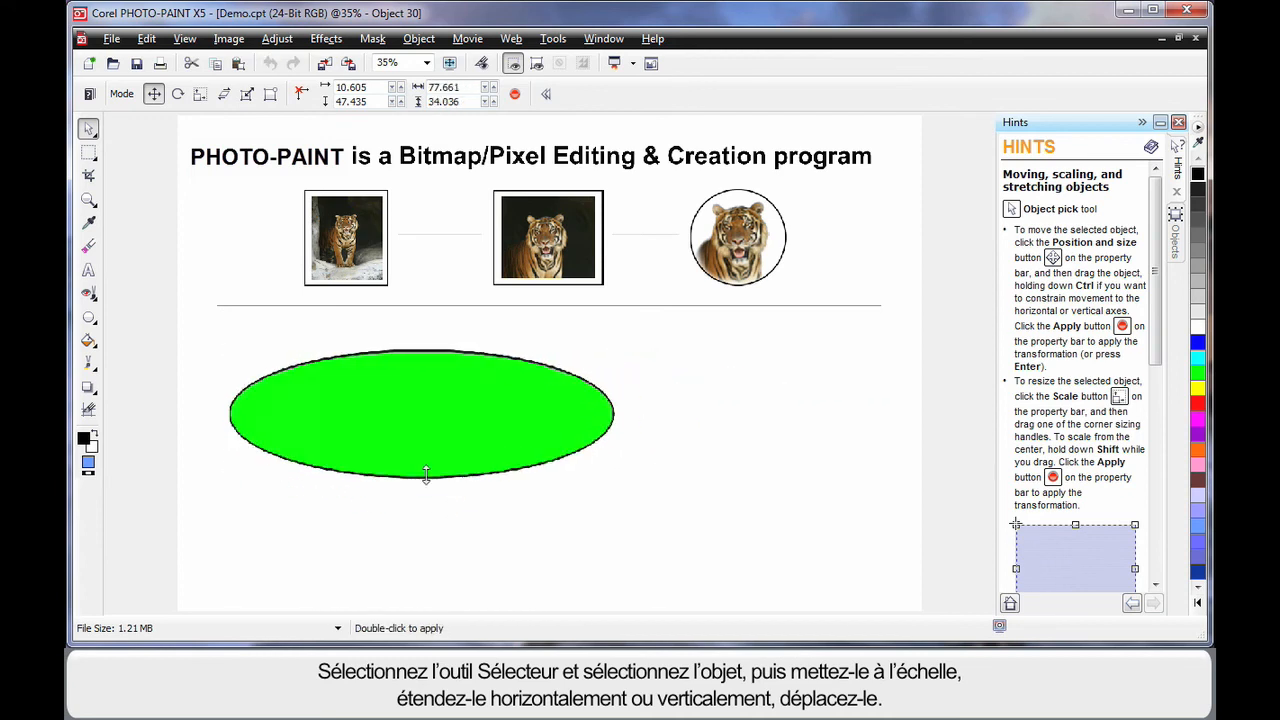
drag(428, 424, 558, 461)
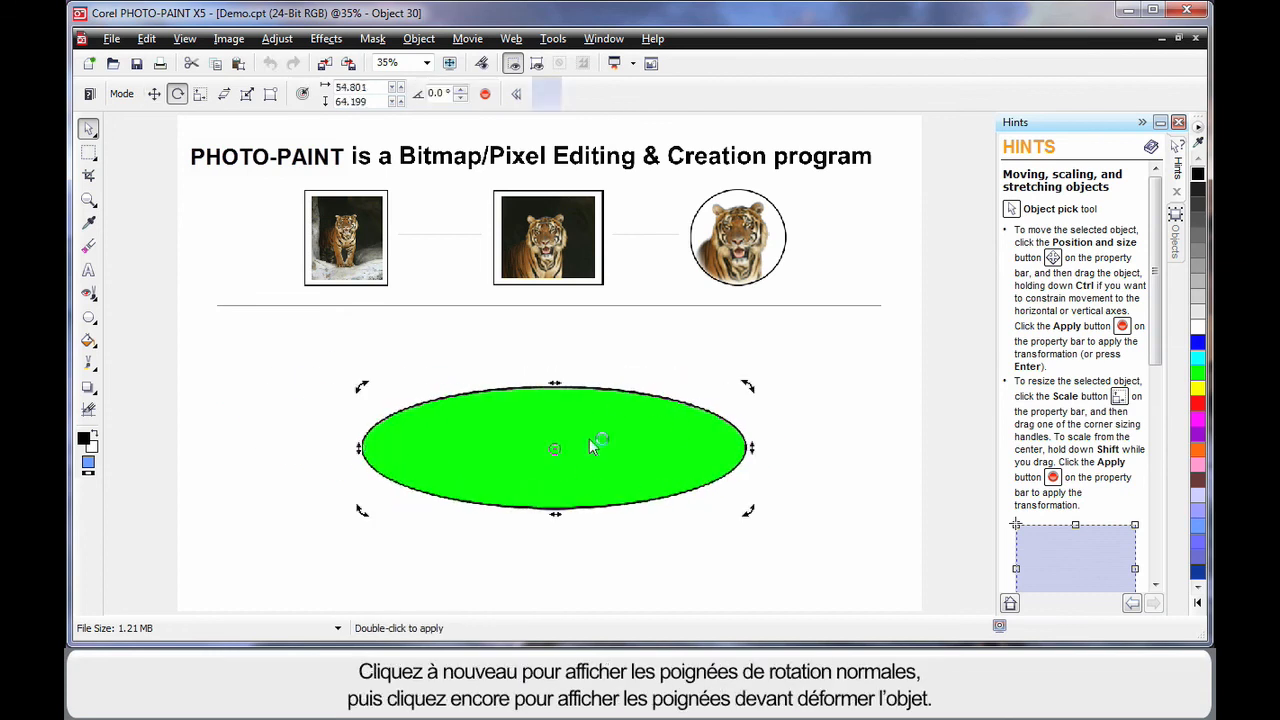
Switch the ellipse to distort mode and pull its lower-right corner slightly up and outward.
click(589, 438)
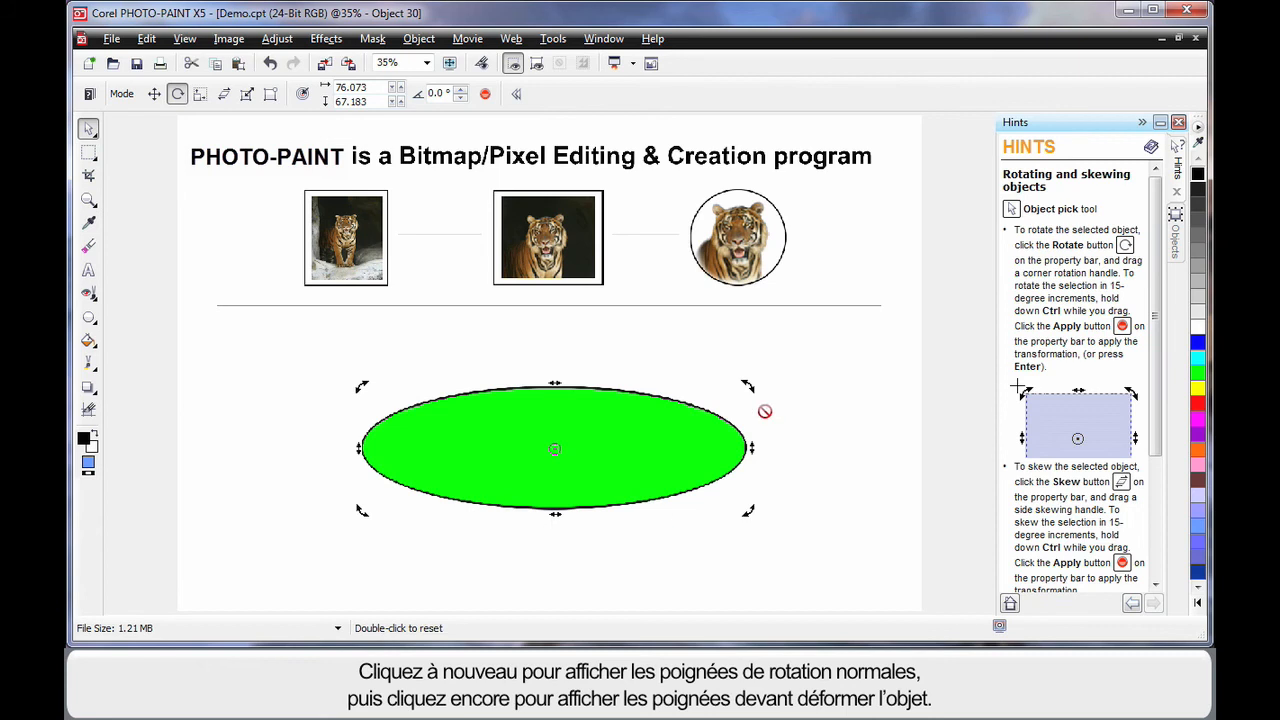
click(632, 449)
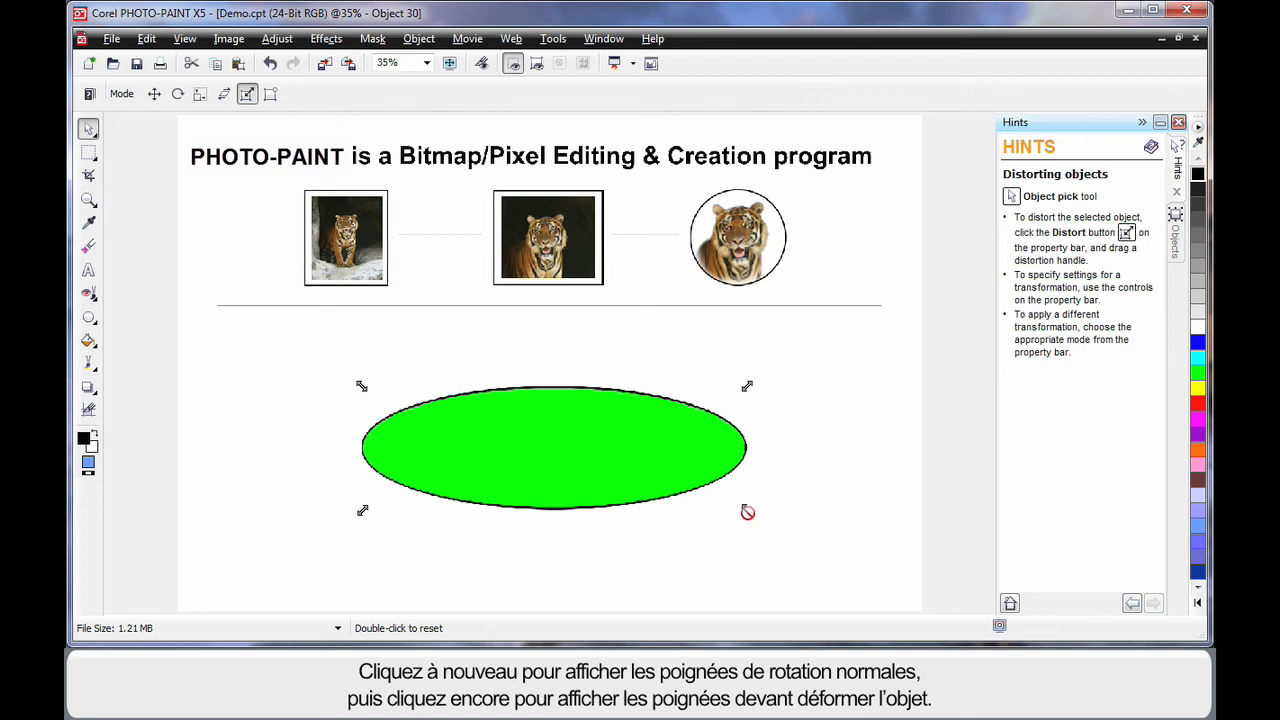
drag(749, 508, 760, 477)
Apply perspective by pulling the ellipse's upper-right handle inward, then apply the transformation and deselect.
click(616, 443)
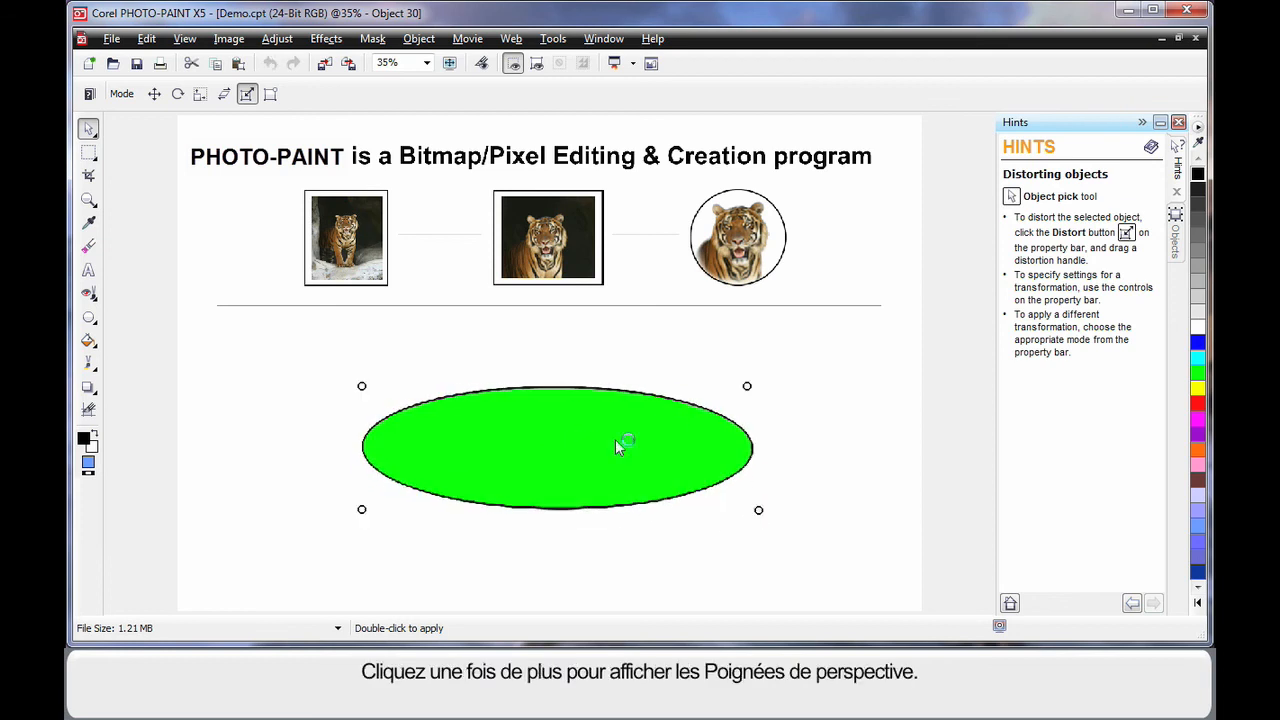
drag(749, 386, 617, 347)
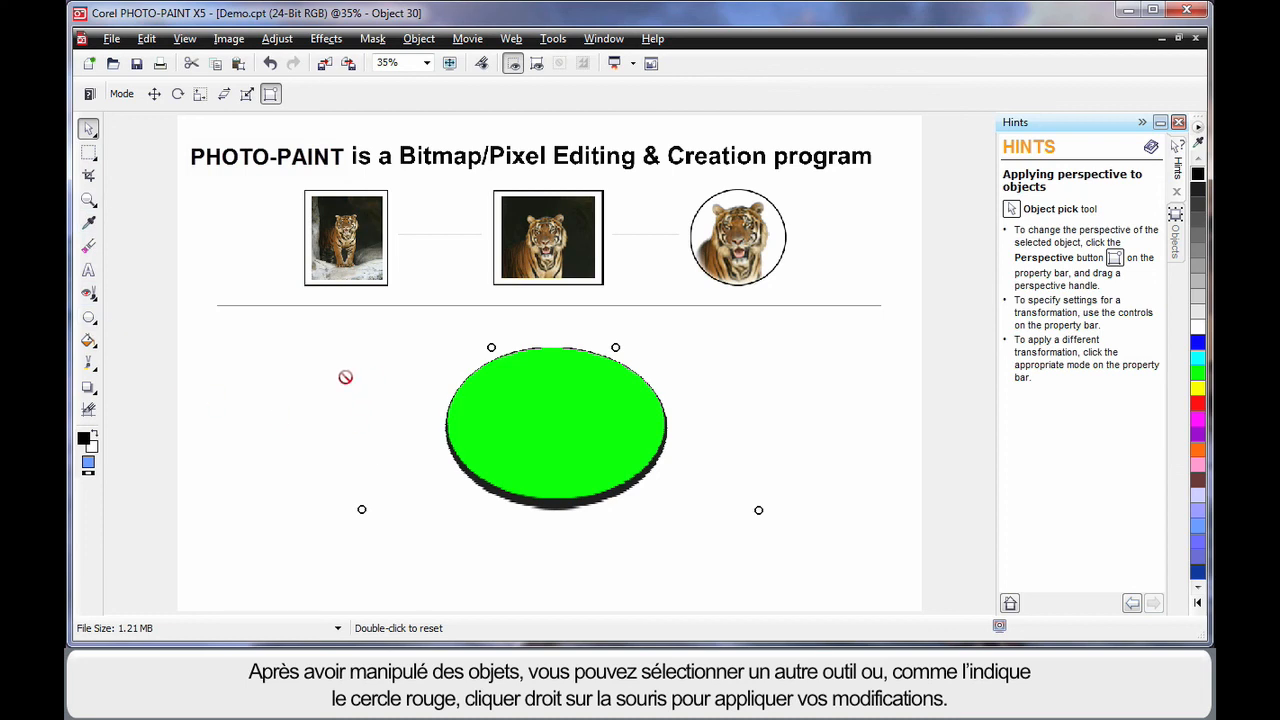
right_click(552, 408)
click(600, 422)
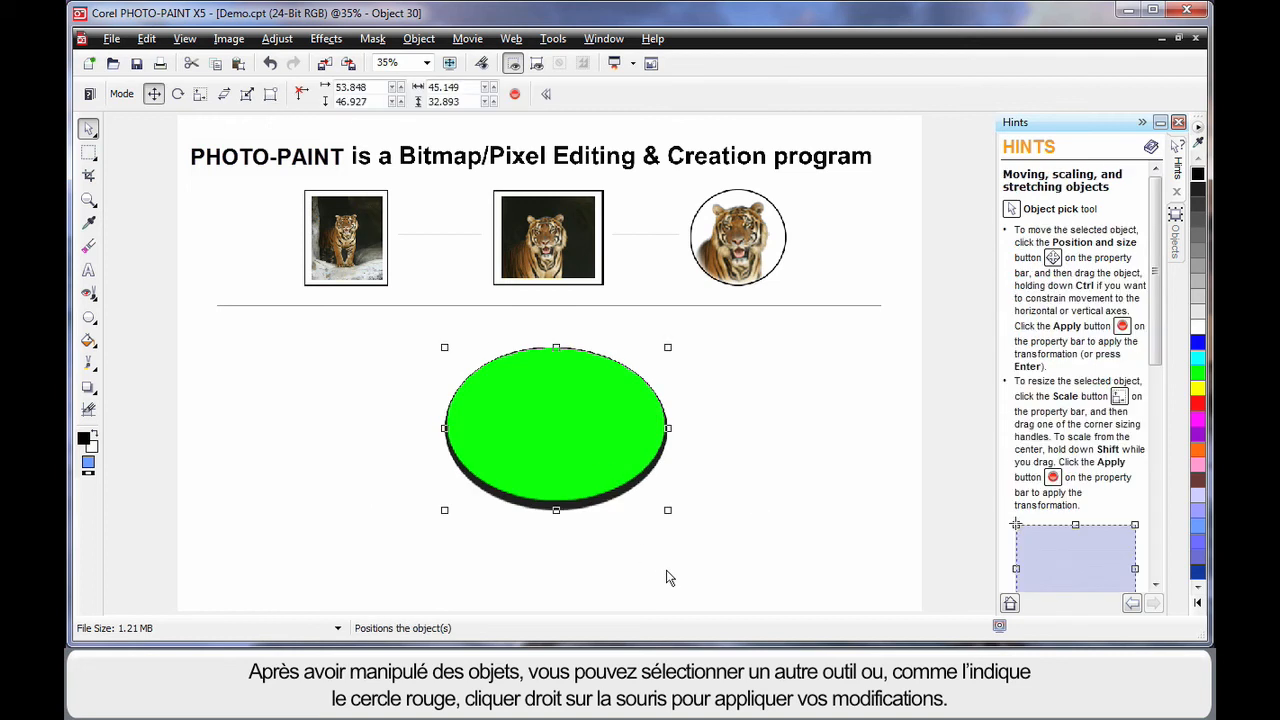
click(723, 571)
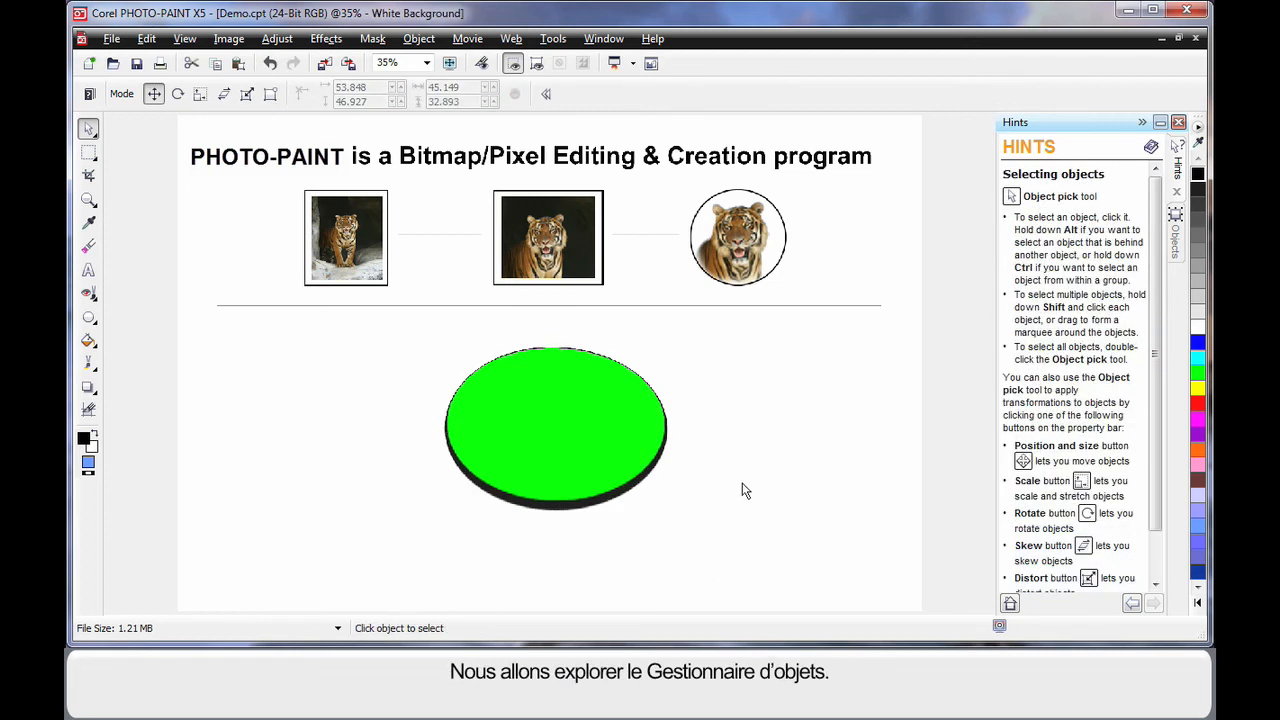
Open the Objects docker, widen it, and enlarge the object thumbnails.
click(1178, 237)
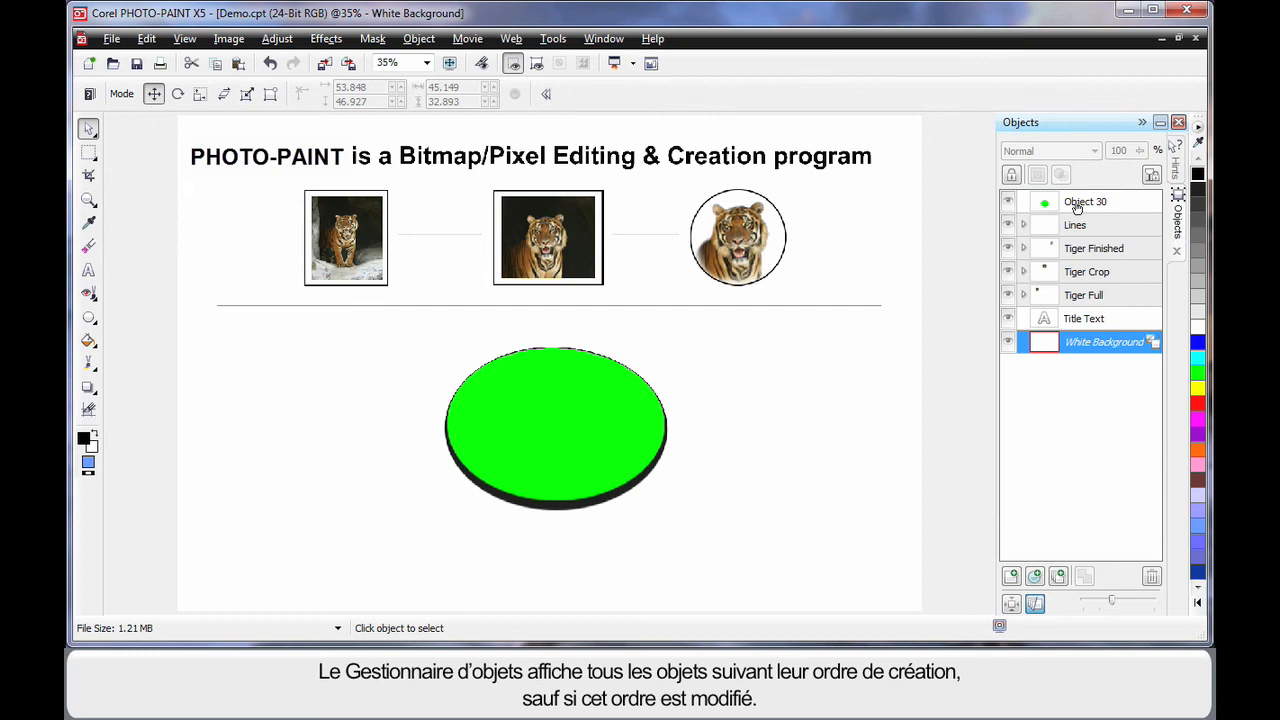
mouse_move(1077, 207)
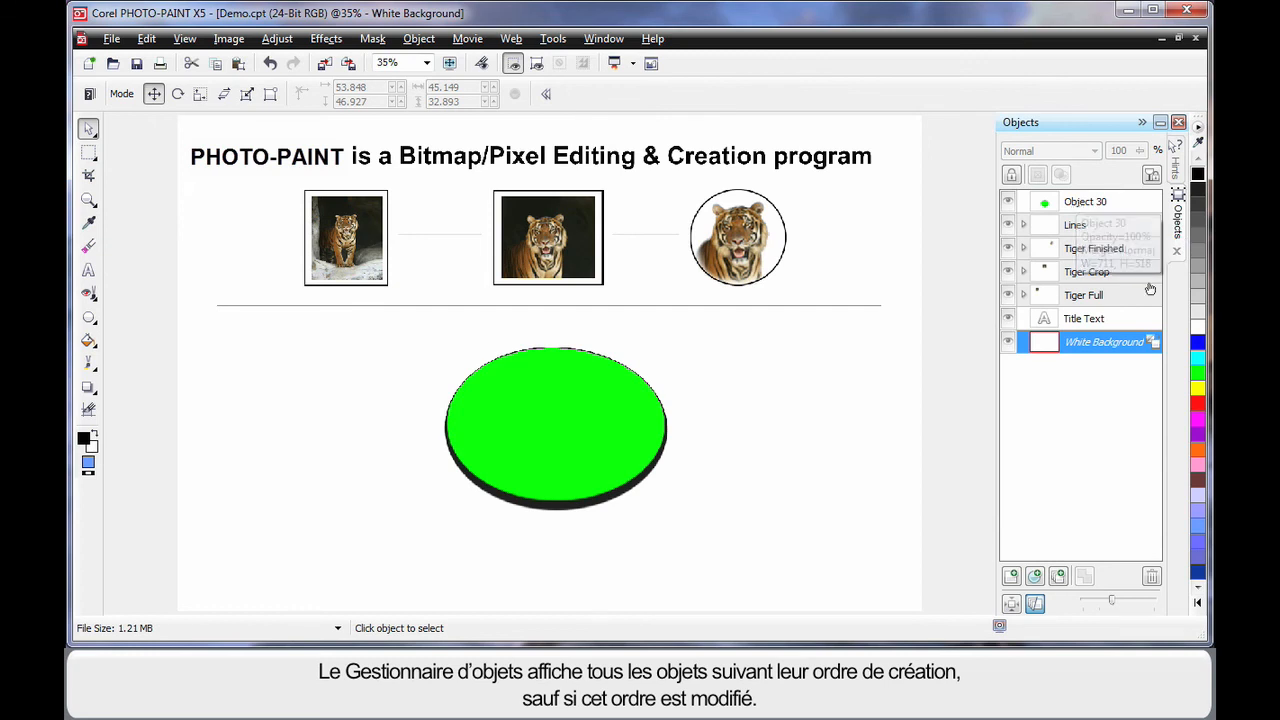
mouse_move(1045, 322)
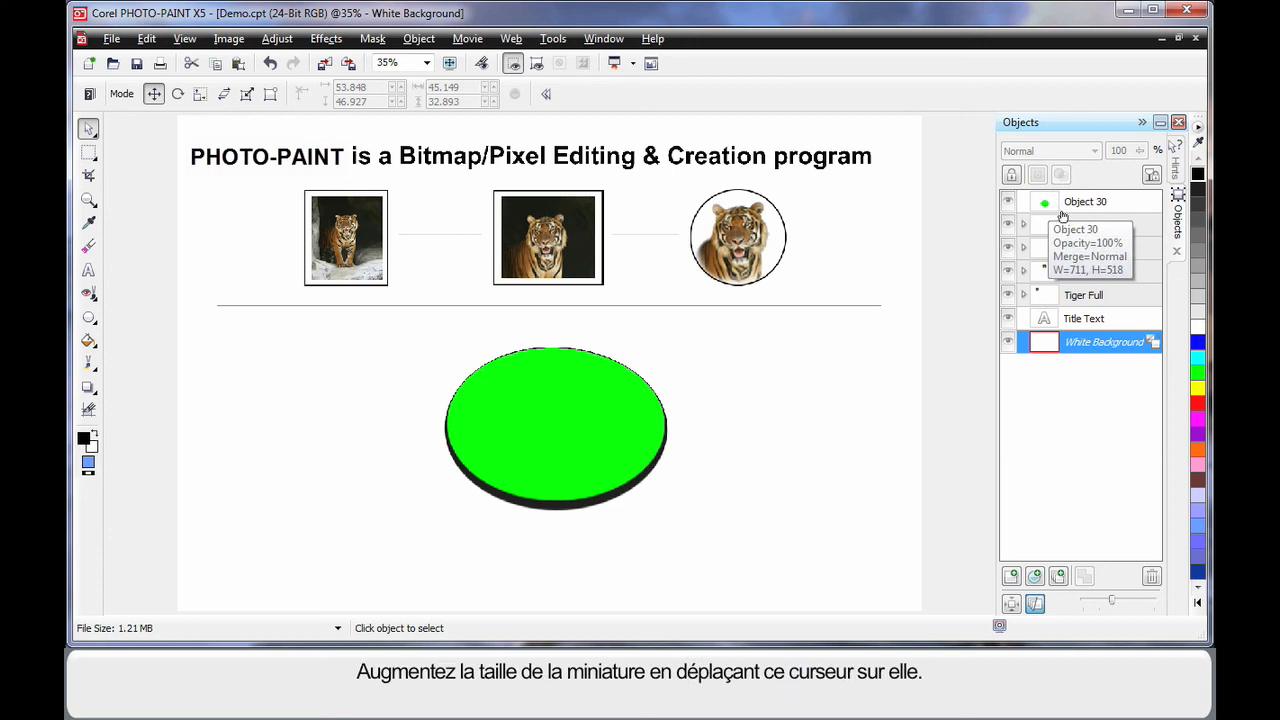
drag(1113, 606, 1126, 606)
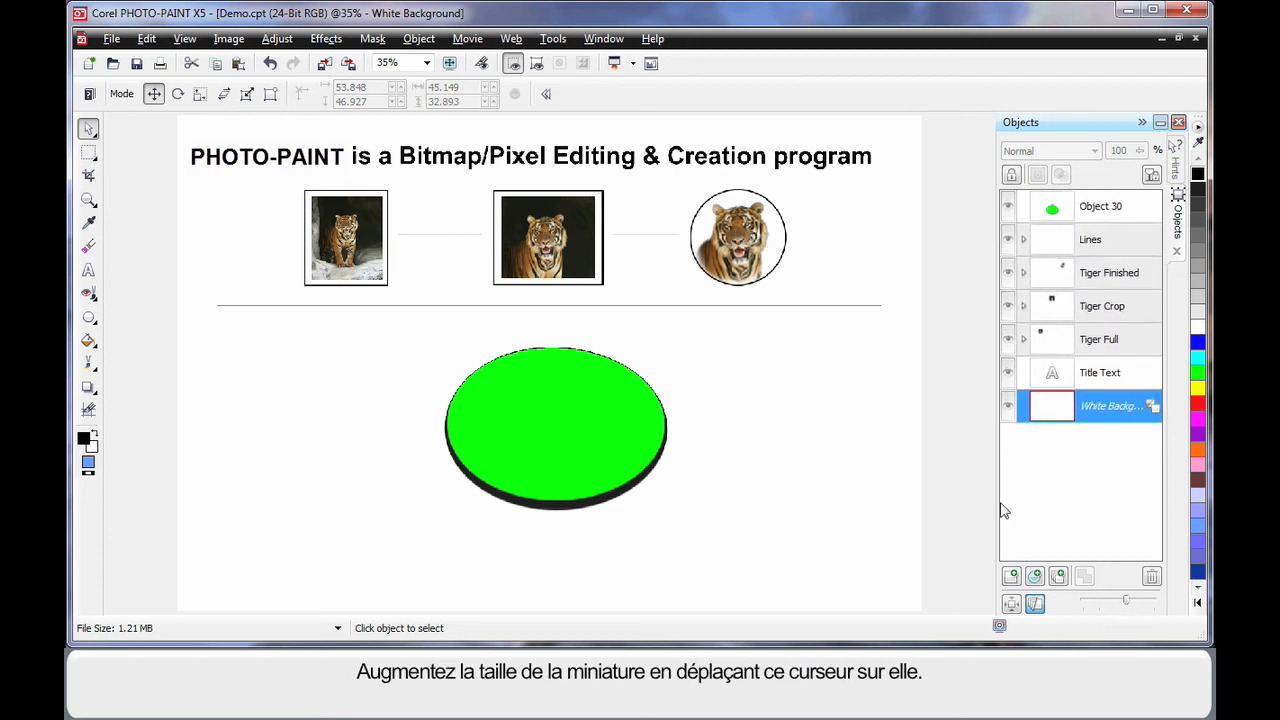
drag(996, 508, 948, 514)
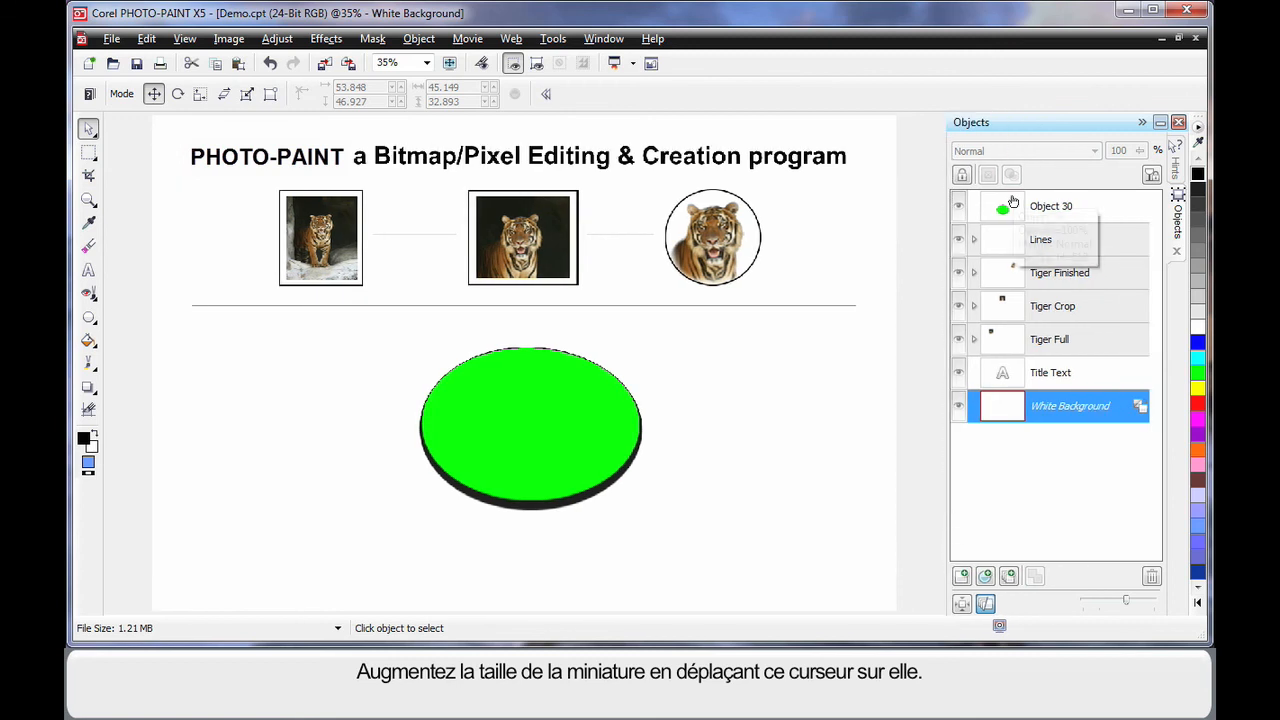
drag(1130, 607, 1136, 602)
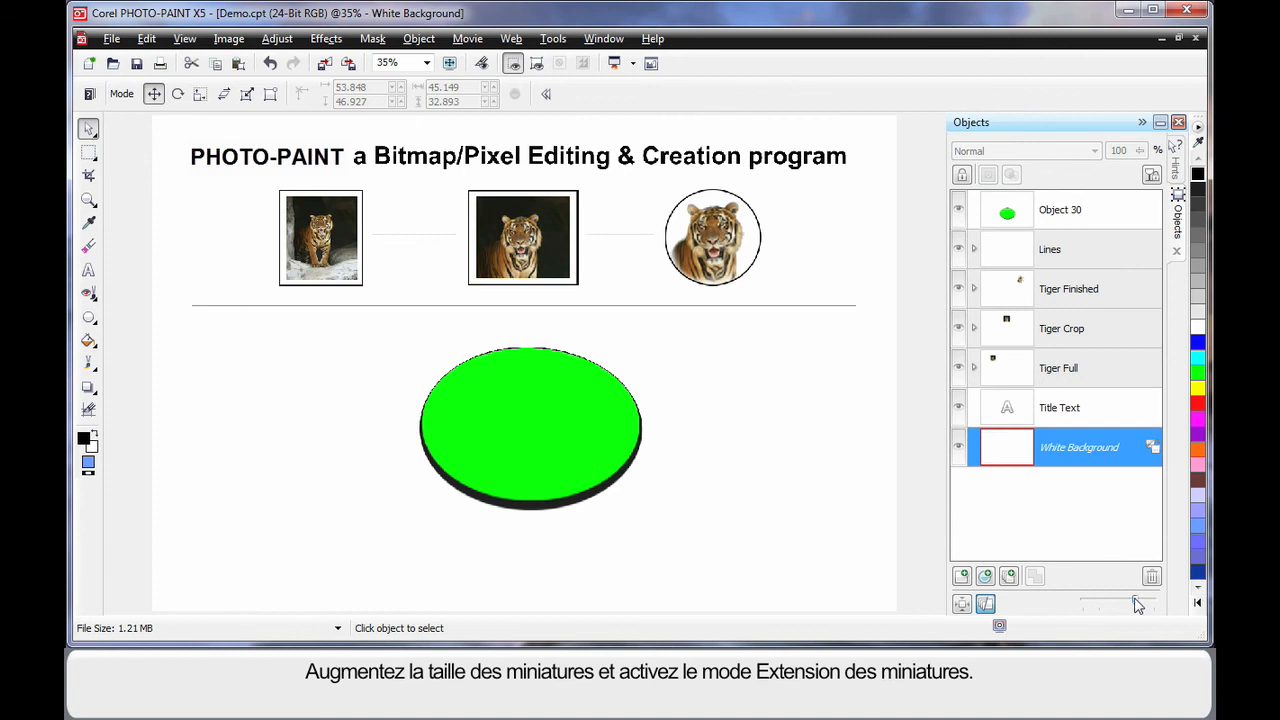
Toggle Thumbnail Extents Mode for the object thumbnails, leaving it switched on.
click(961, 605)
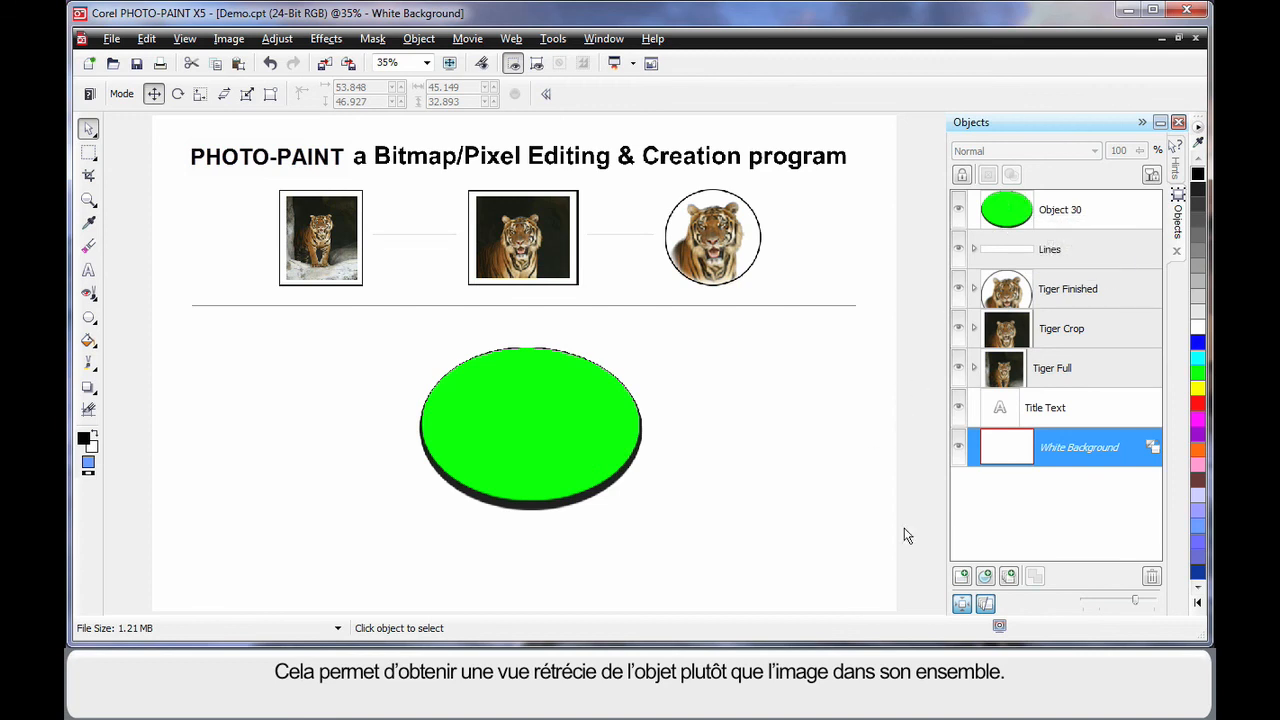
click(961, 605)
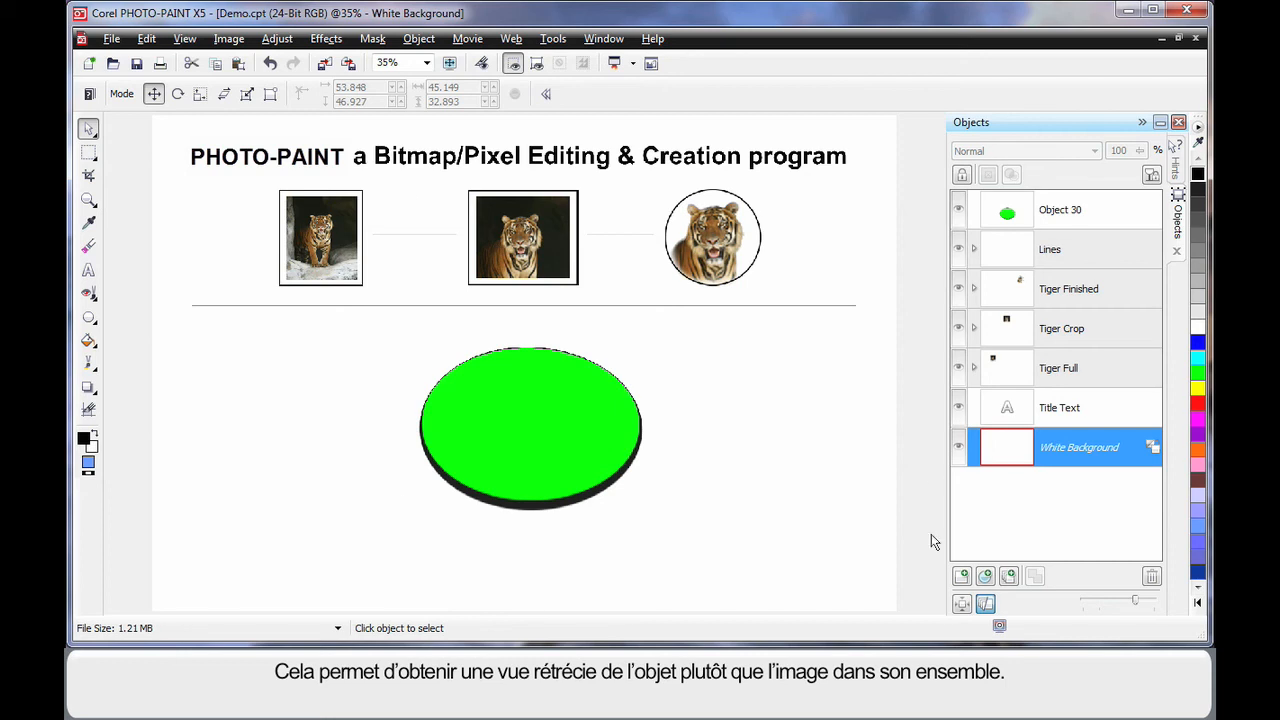
click(961, 605)
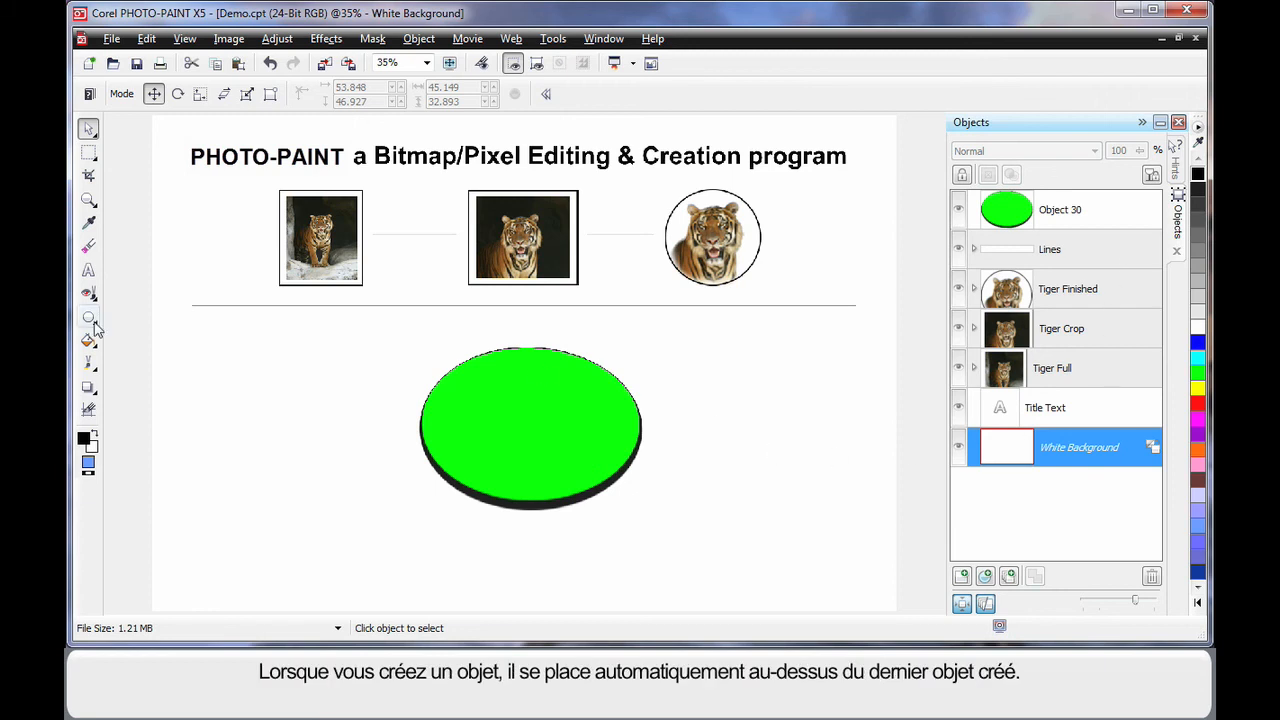
Draw a temporary ellipse beside the green one, then select it and delete it.
click(89, 317)
drag(331, 403, 394, 456)
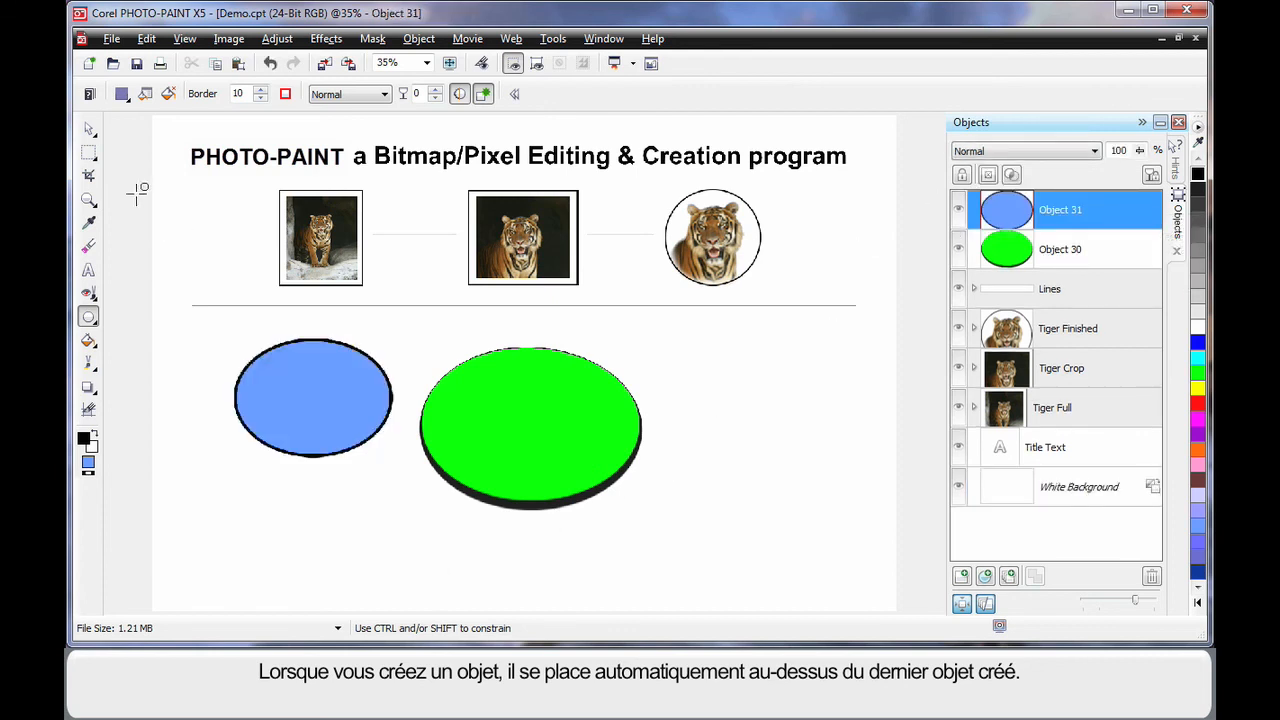
click(92, 132)
key(Delete)
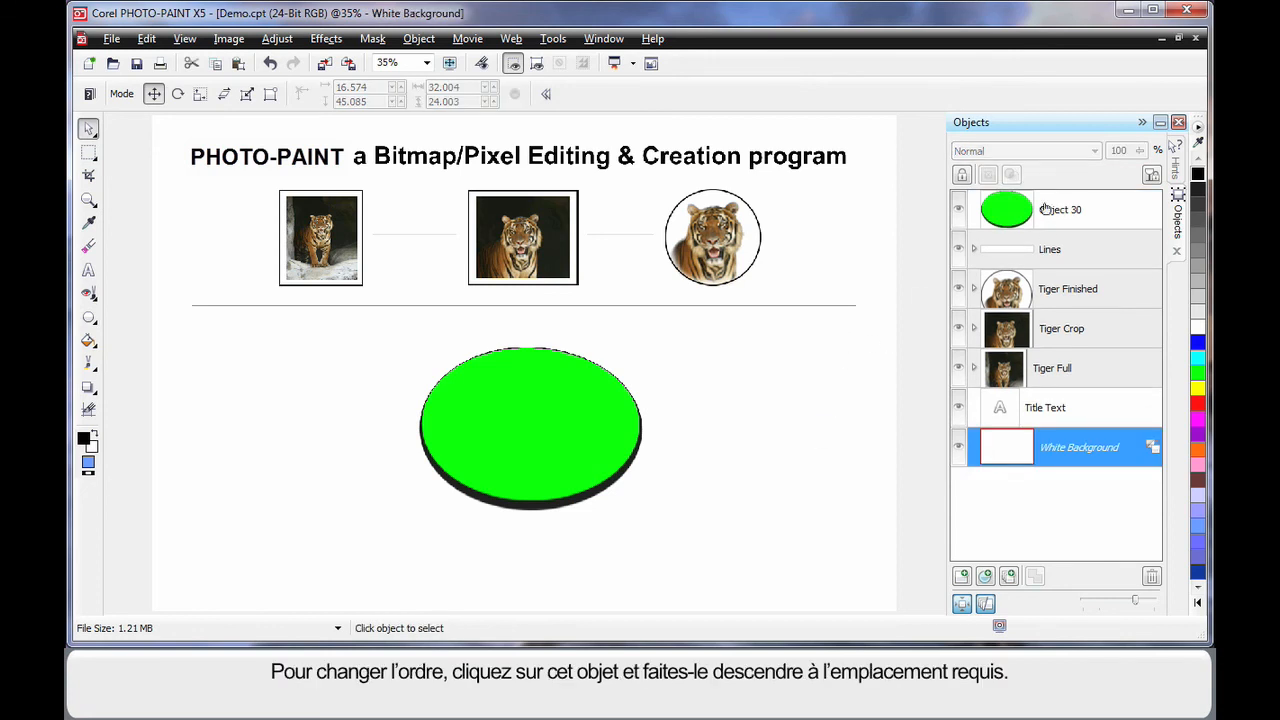
Move the green ellipse down the stacking order to just above the background, then drag it under the photos and back.
drag(1062, 210, 1072, 427)
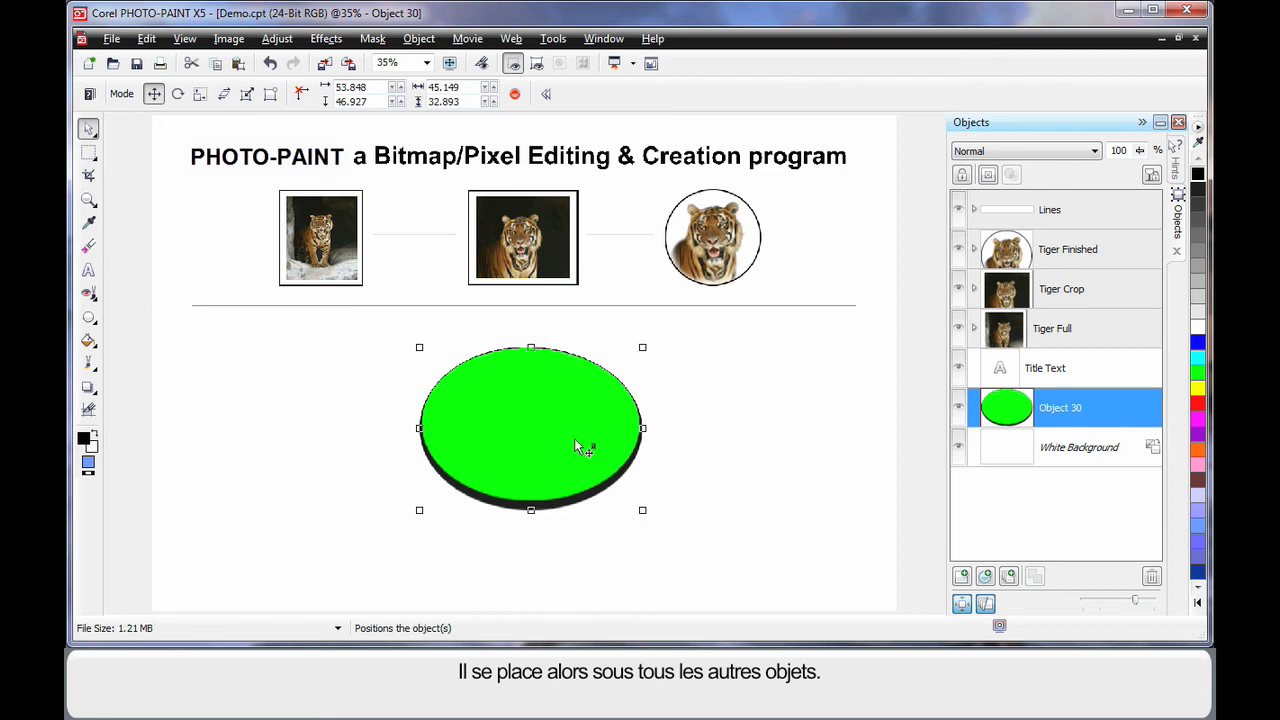
drag(568, 430, 379, 240)
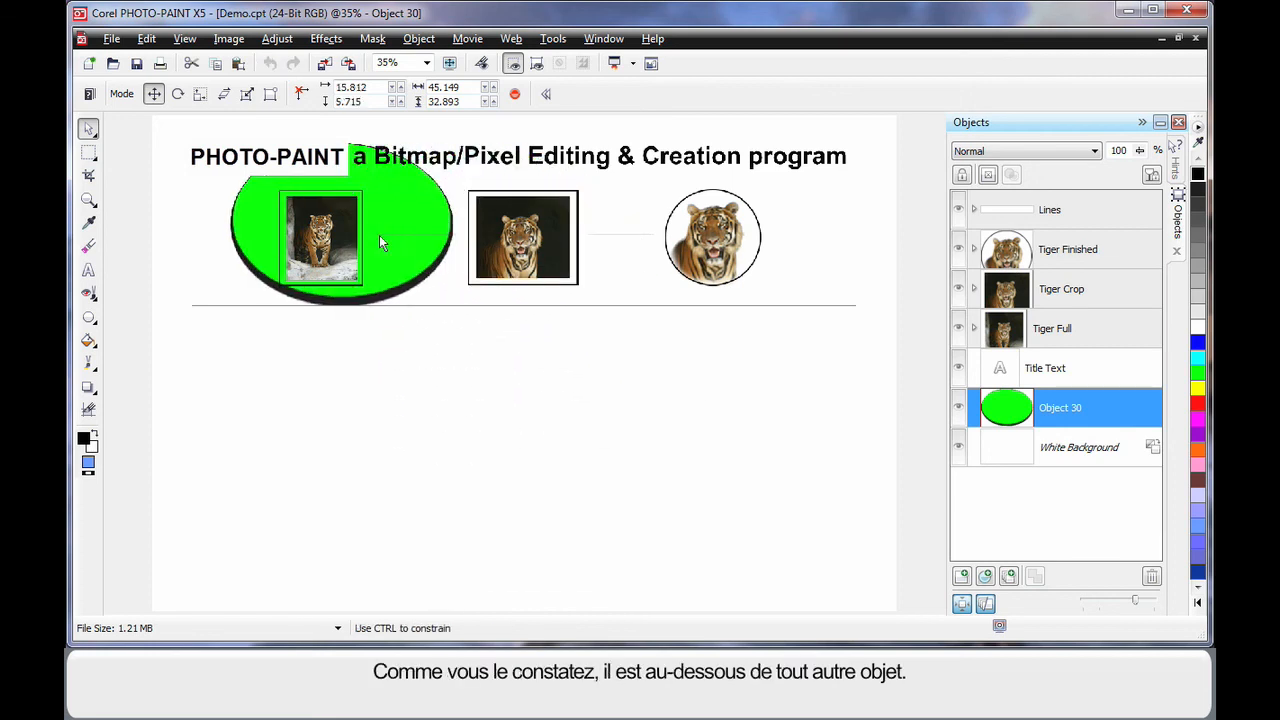
drag(392, 187, 570, 436)
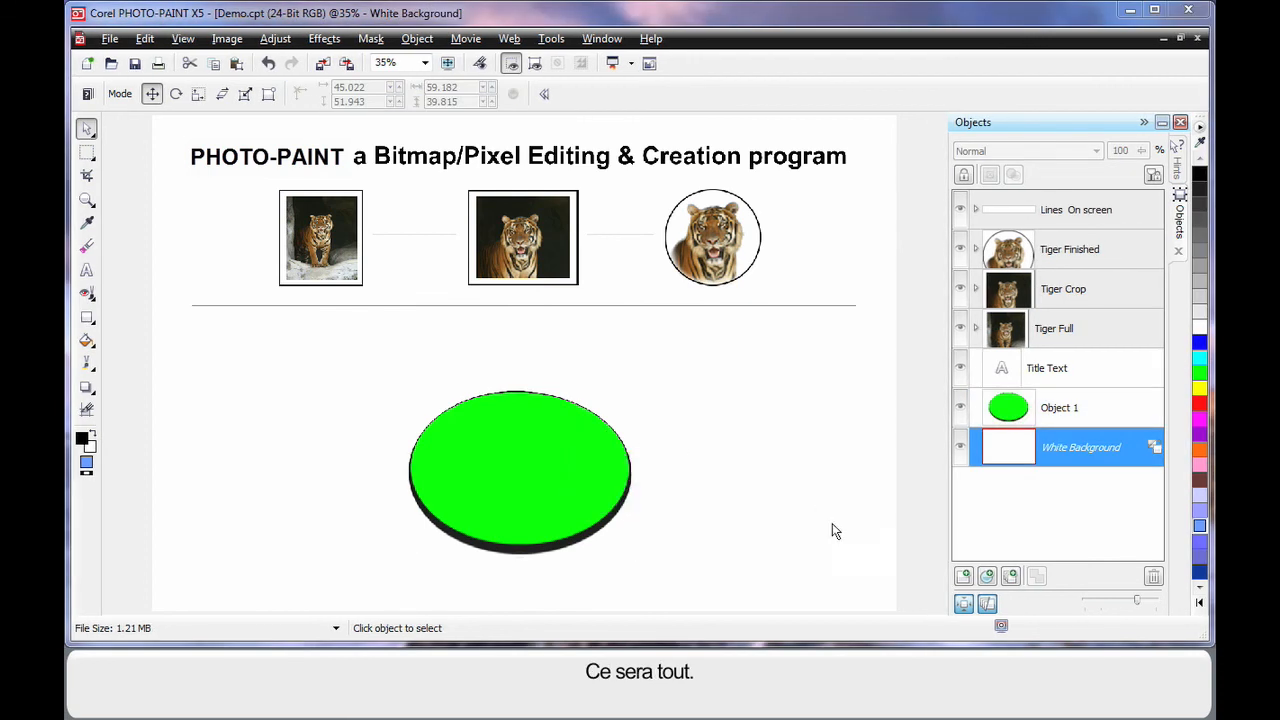